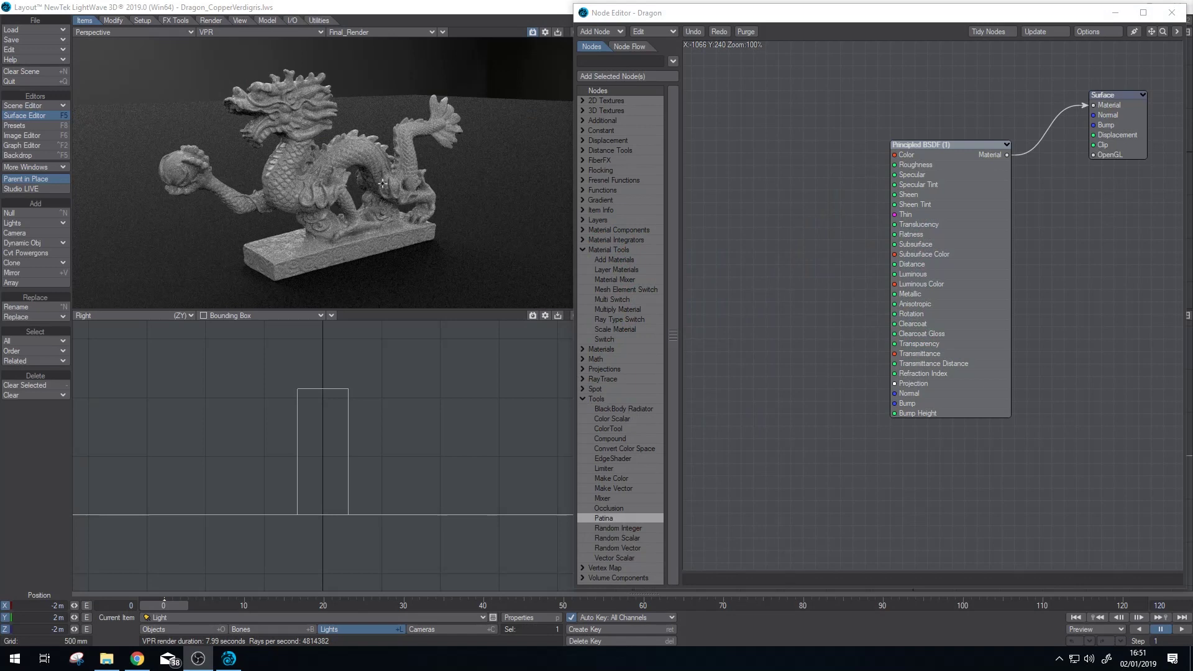
- Add a Patina node and preview its Wear output, followed by its Dirt output, through the Principled BSDF's Color input
{"action": "double_click", "coordinate": [611, 517]}
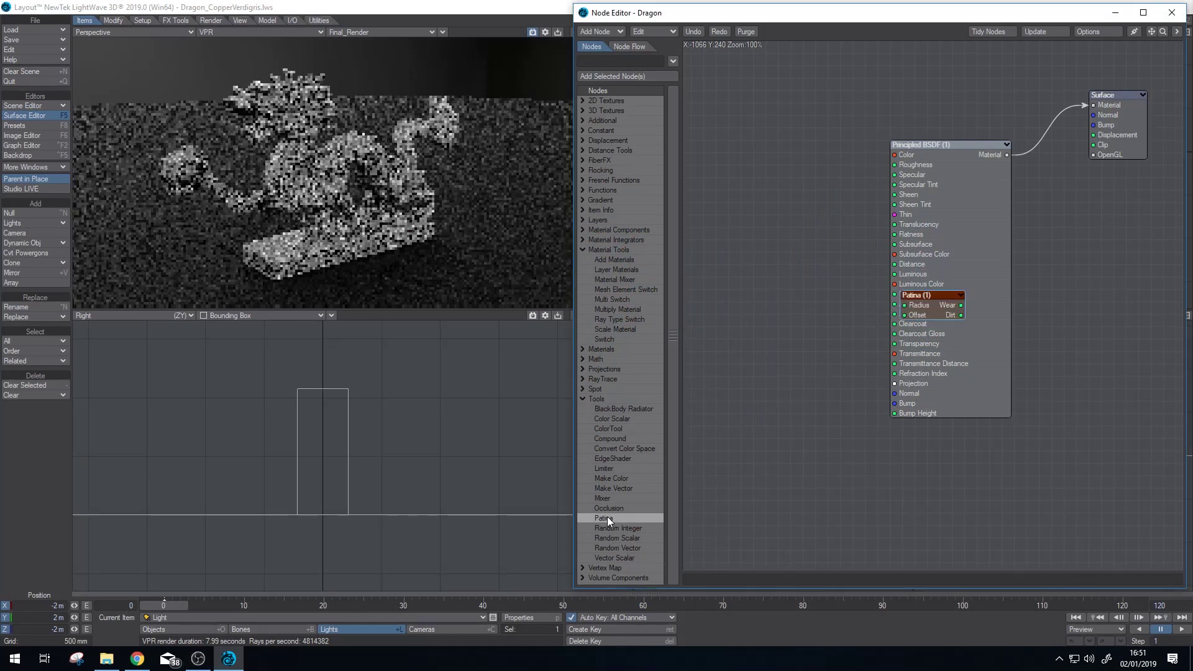
{"action": "left_click_drag", "start_coordinate": [934, 306], "coordinate": [894, 155]}
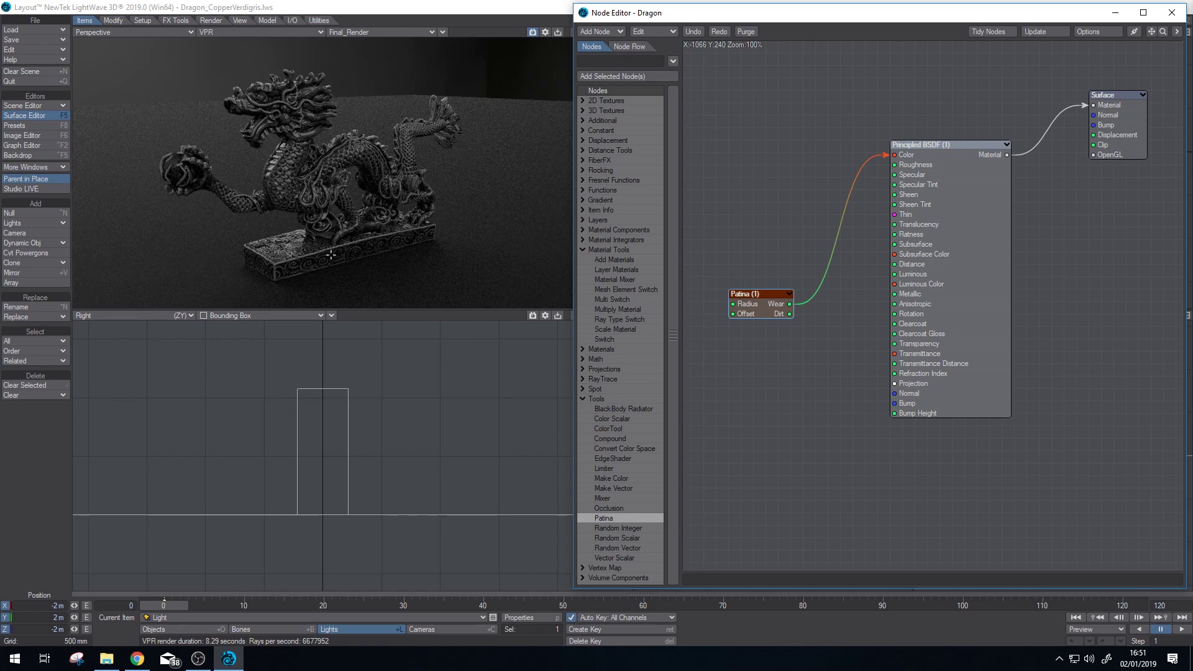
{"action": "left_click_drag", "start_coordinate": [790, 314], "coordinate": [894, 154]}
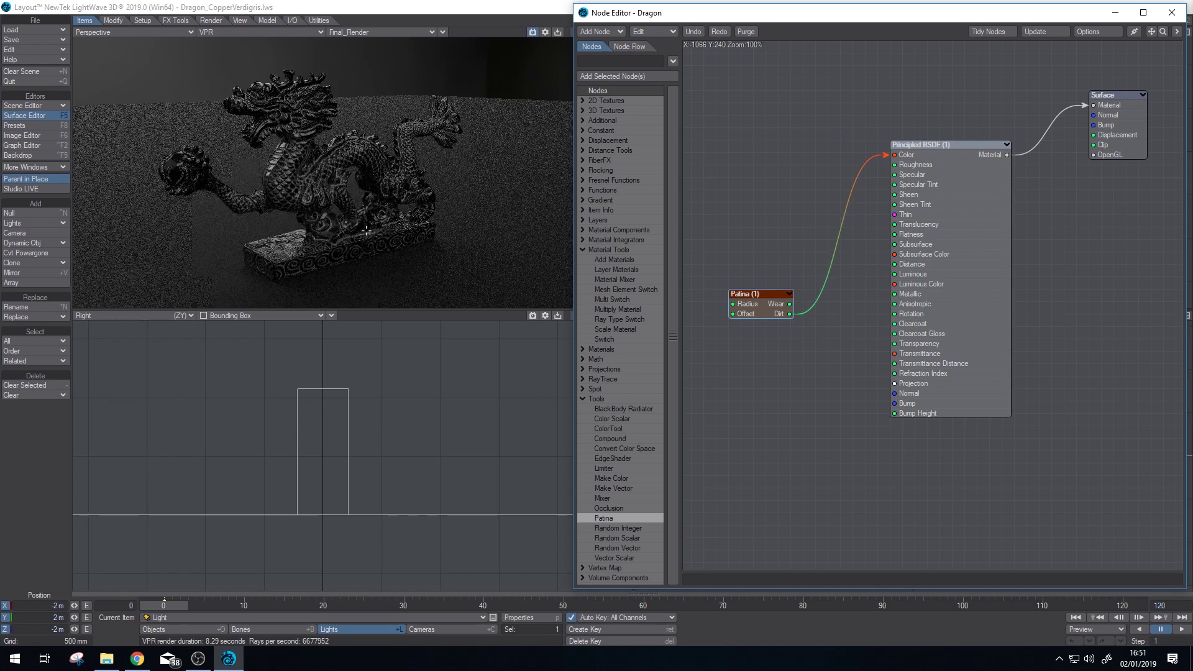
- Set the Patina node's radius to 35 mm and close its settings
{"action": "double_click", "coordinate": [754, 303]}
{"action": "type", "text": "35"}
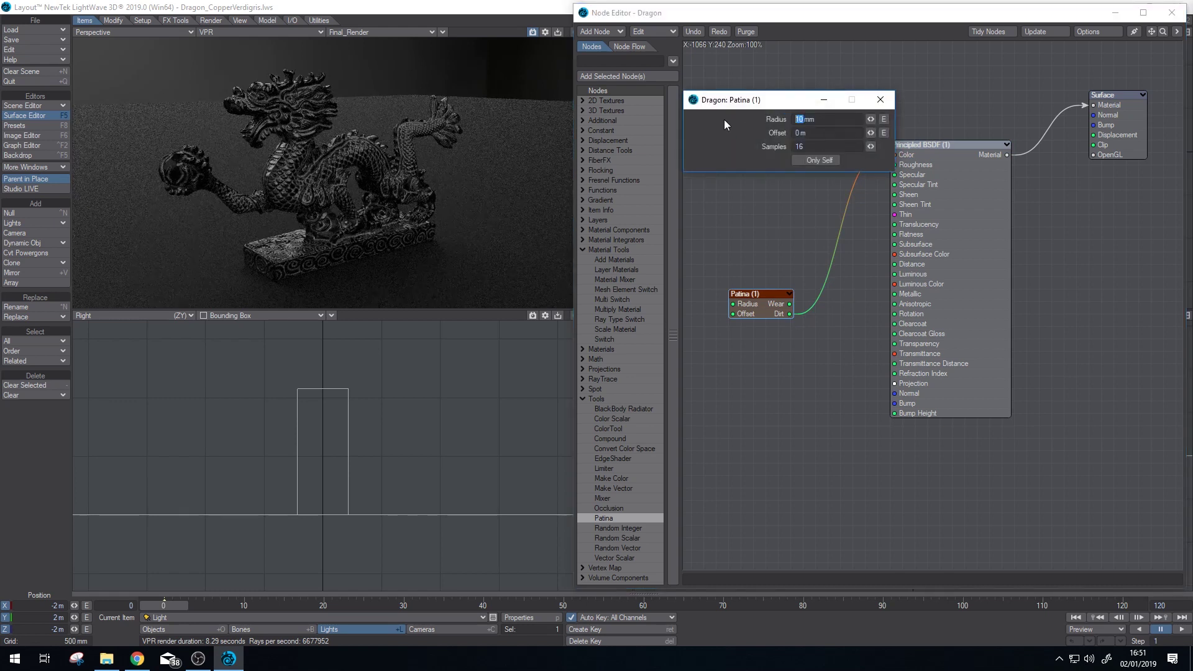
{"action": "key", "text": "Tab"}
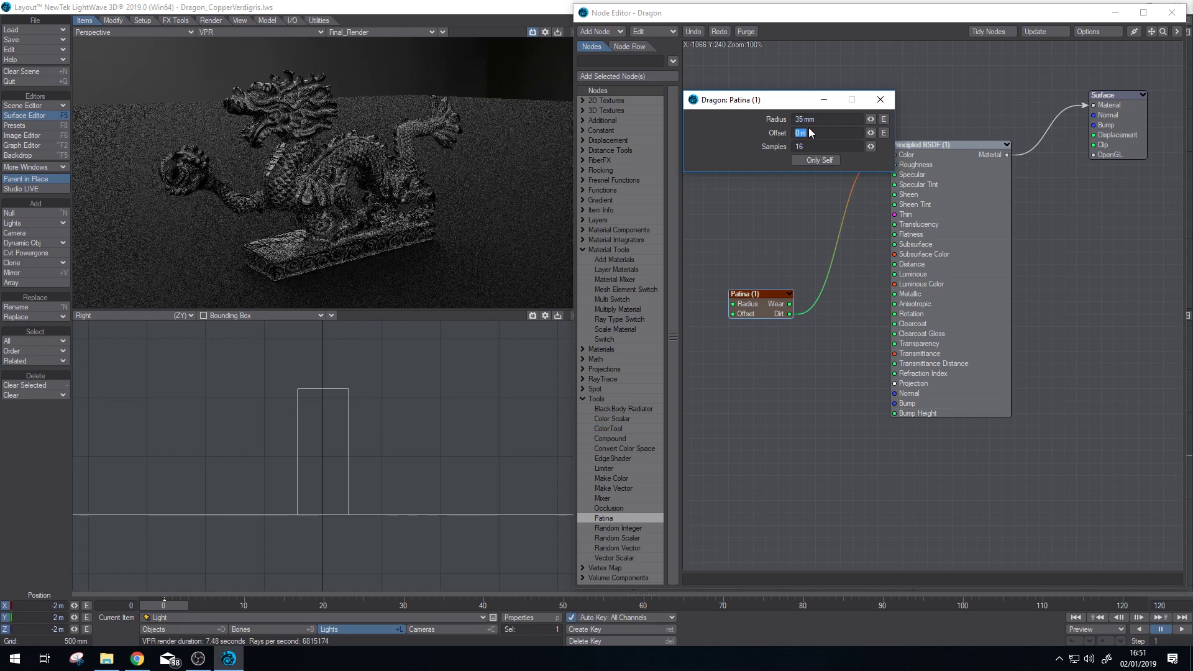
{"action": "left_click_drag", "start_coordinate": [763, 103], "coordinate": [764, 71]}
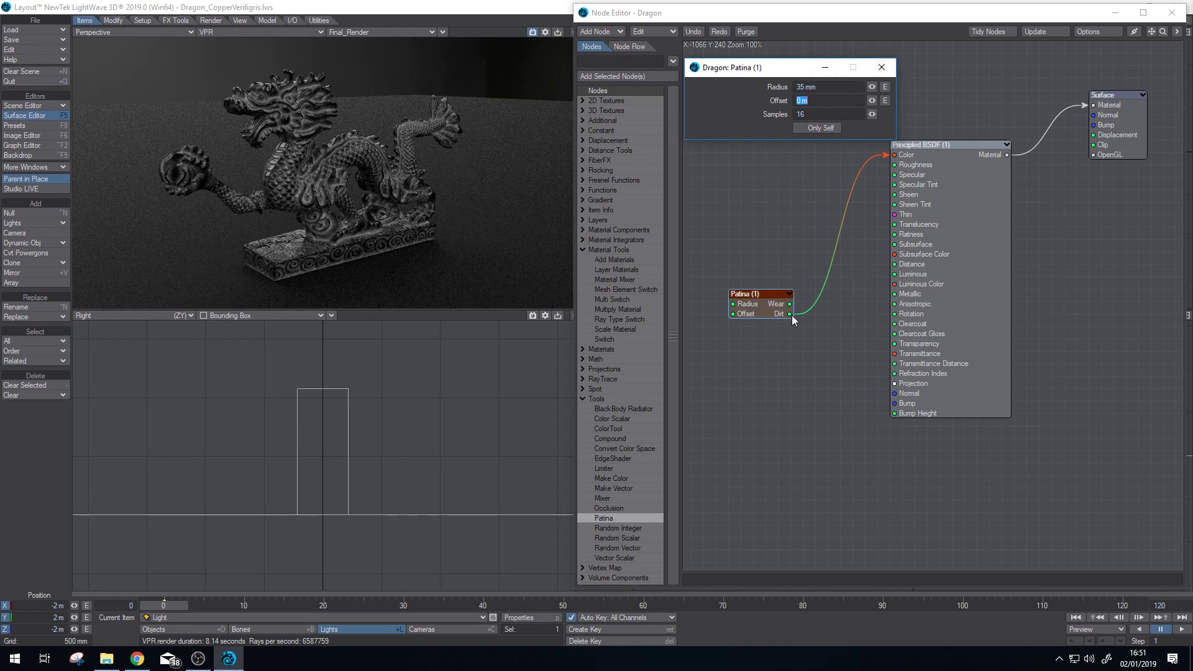
{"action": "left_click", "coordinate": [880, 67]}
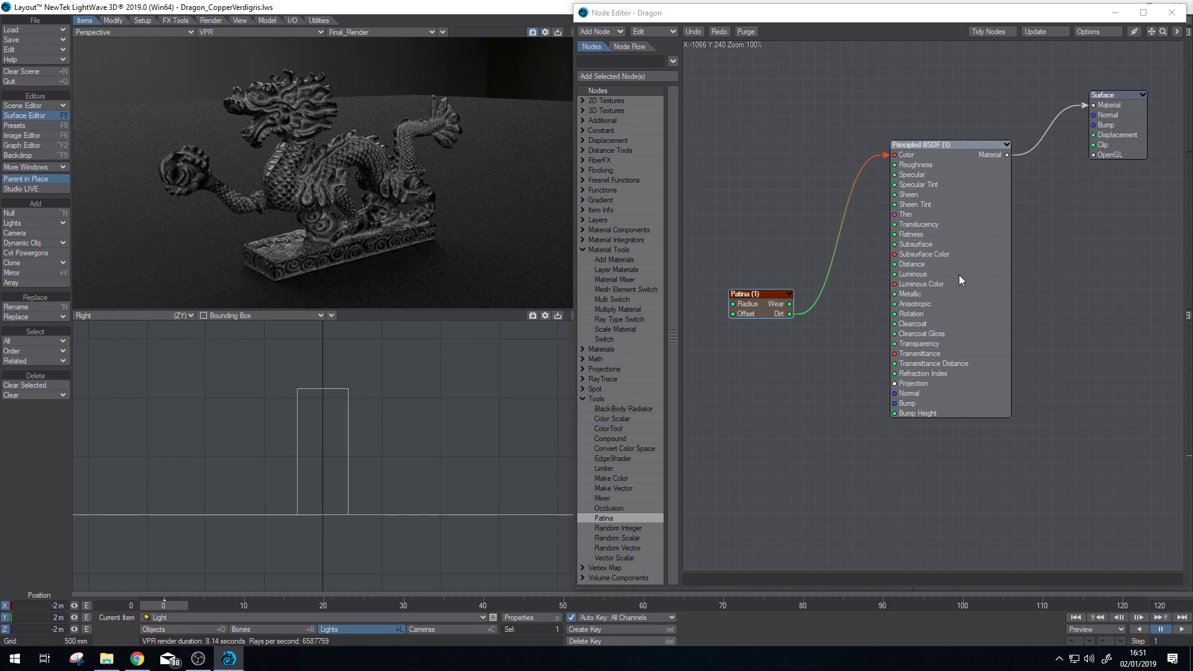
- Disconnect the Patina node from the Principled BSDF's Color input and reposition the BSDF and Surface nodes
{"action": "left_click_drag", "start_coordinate": [957, 282], "coordinate": [956, 251], "text": "alt"}
{"action": "left_click_drag", "start_coordinate": [1120, 98], "coordinate": [1132, 141]}
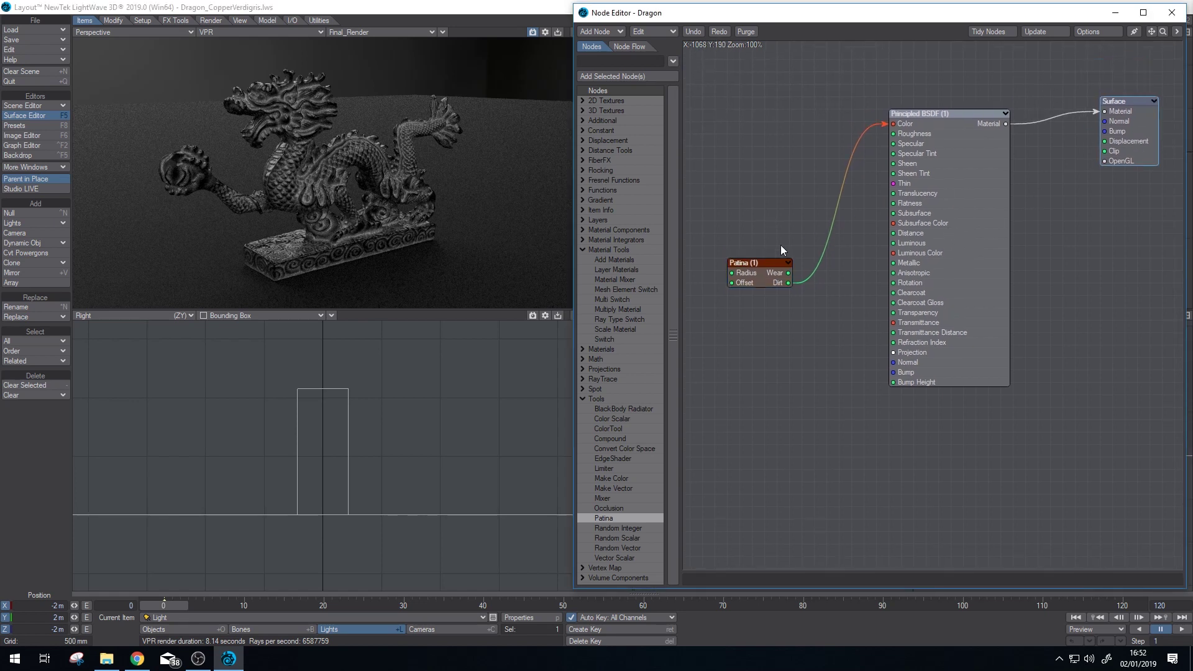
{"action": "left_click_drag", "start_coordinate": [880, 125], "coordinate": [885, 124]}
{"action": "left_click", "coordinate": [885, 125]}
{"action": "left_click_drag", "start_coordinate": [960, 174], "coordinate": [923, 136]}
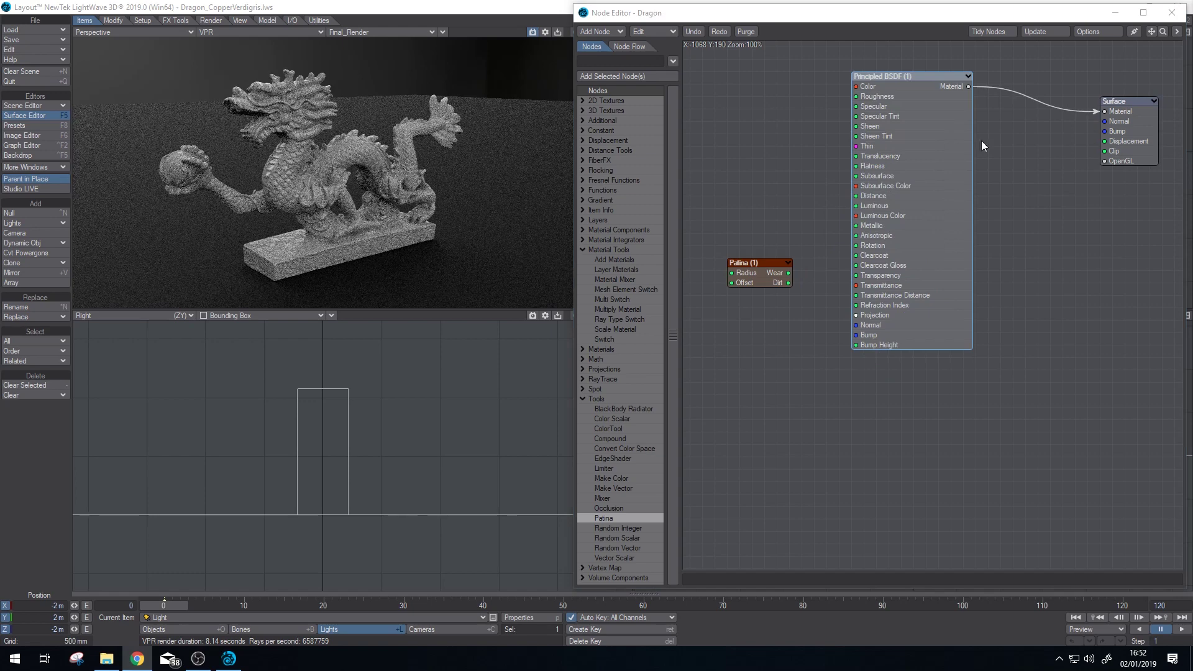
- Set the Principled BSDF's color to a copper tone of 246, 96, 67 sampled from the on-screen reference image
{"action": "double_click", "coordinate": [900, 140]}
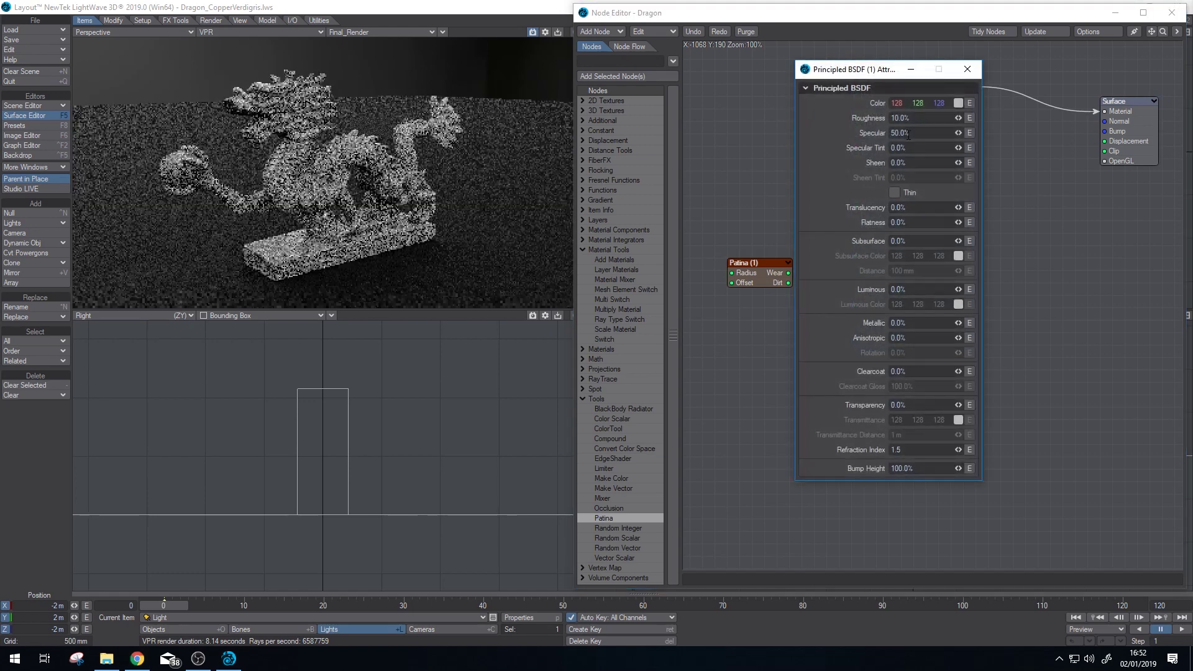
{"action": "left_click", "coordinate": [959, 103]}
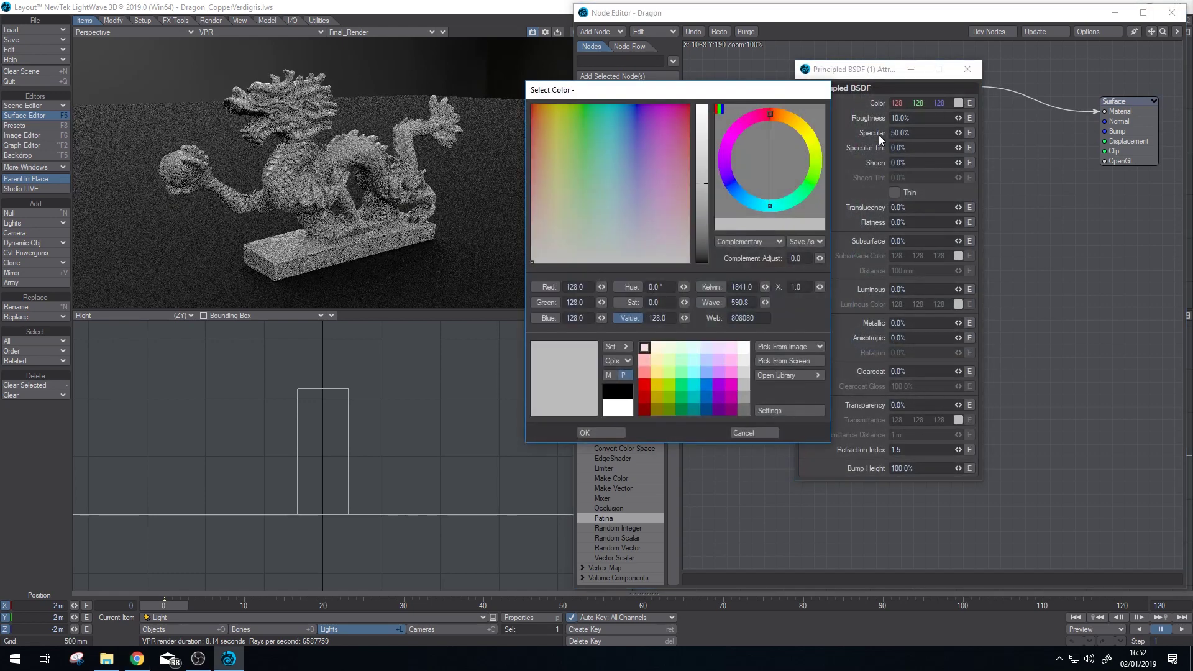
{"action": "left_click", "coordinate": [793, 361]}
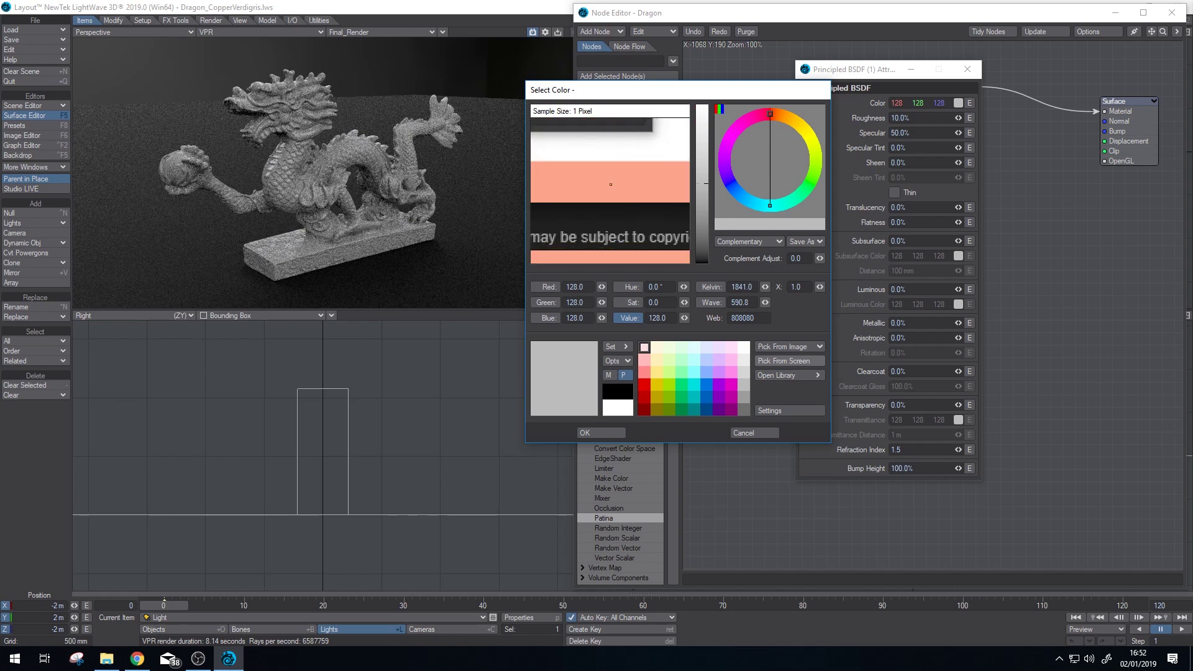
{"action": "left_click", "coordinate": [610, 184]}
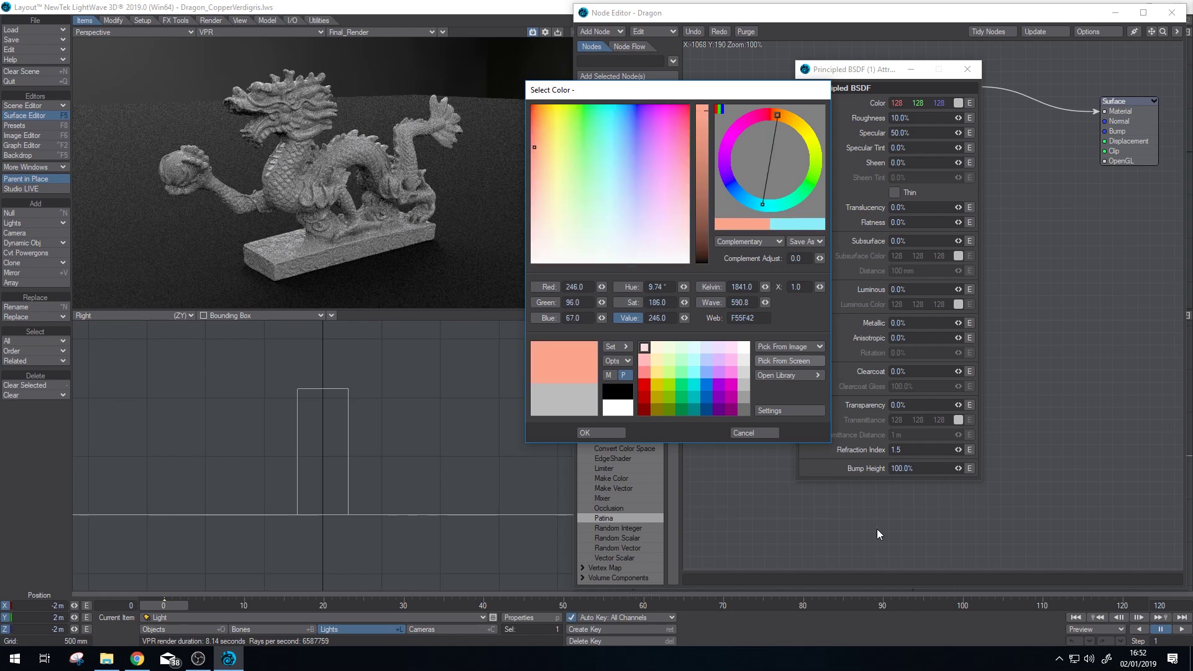
{"action": "left_click", "coordinate": [603, 432]}
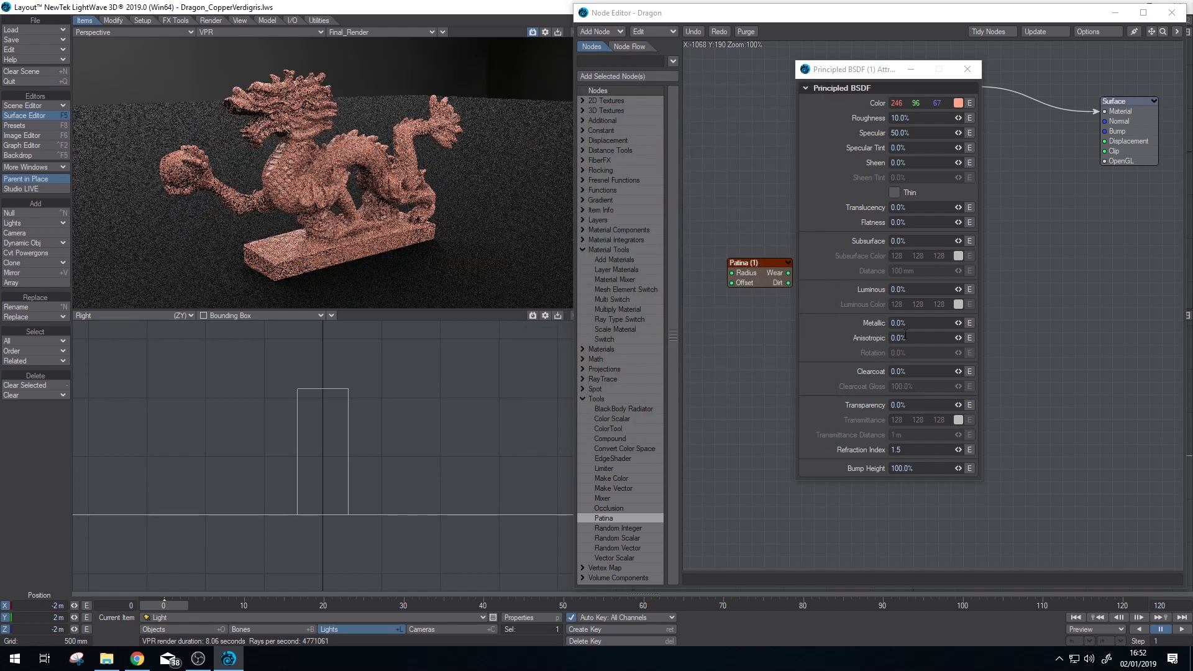
- Set the copper material's Metallic to 95% and Roughness to 50%, and close its settings
{"action": "left_click", "coordinate": [899, 322]}
{"action": "type", "text": "95"}
{"action": "key", "text": "Tab"}
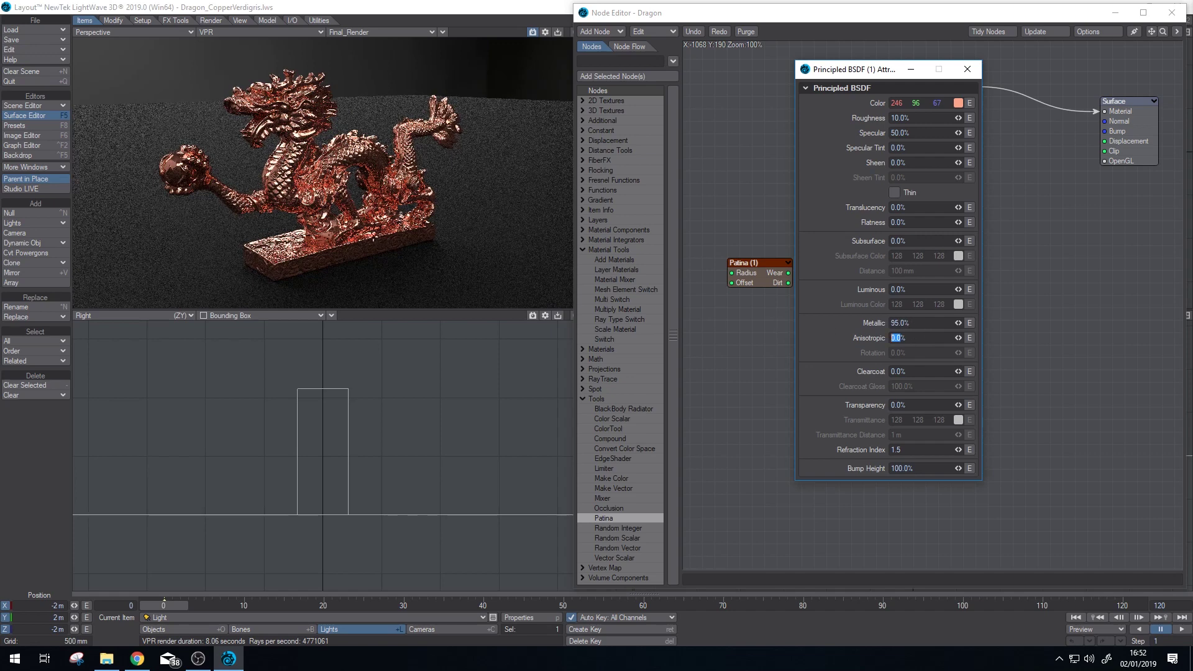
{"action": "left_click_drag", "start_coordinate": [371, 210], "coordinate": [388, 167], "text": "alt"}
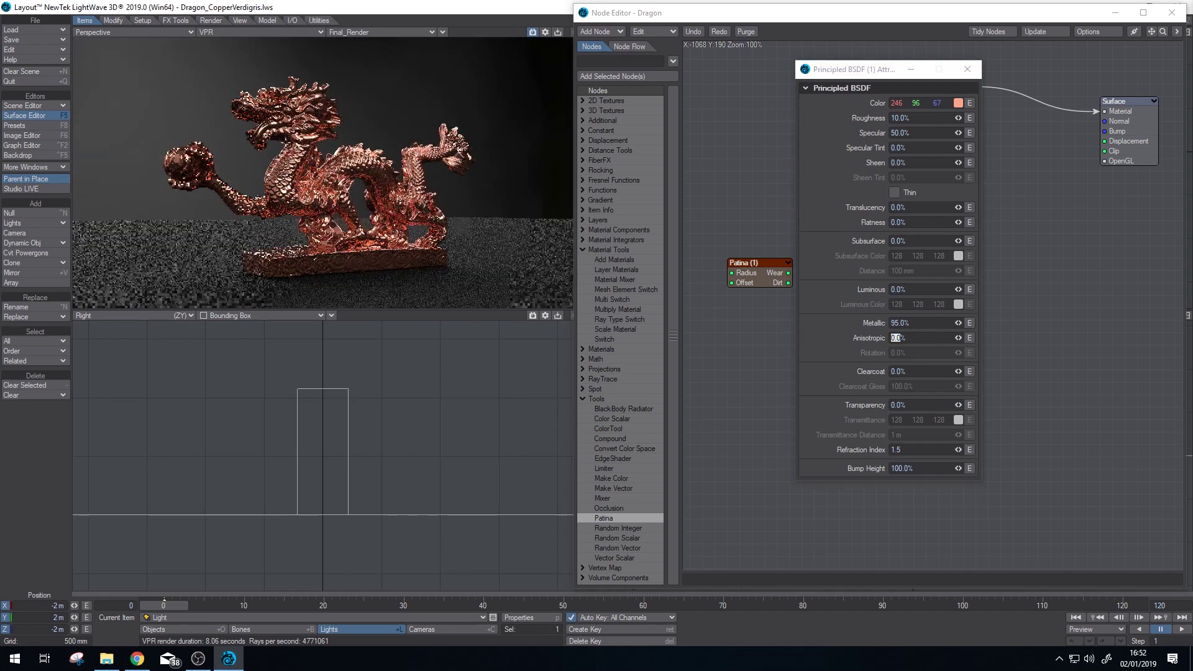
{"action": "left_click", "coordinate": [923, 117]}
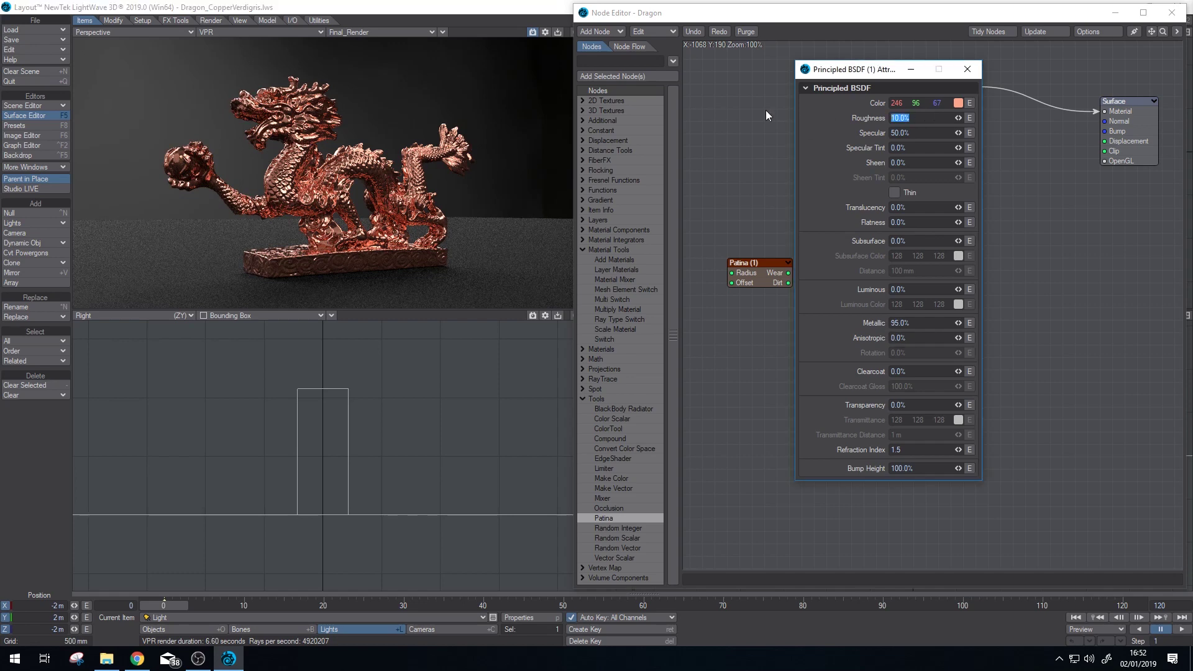
{"action": "type", "text": "50"}
{"action": "key", "text": "Tab"}
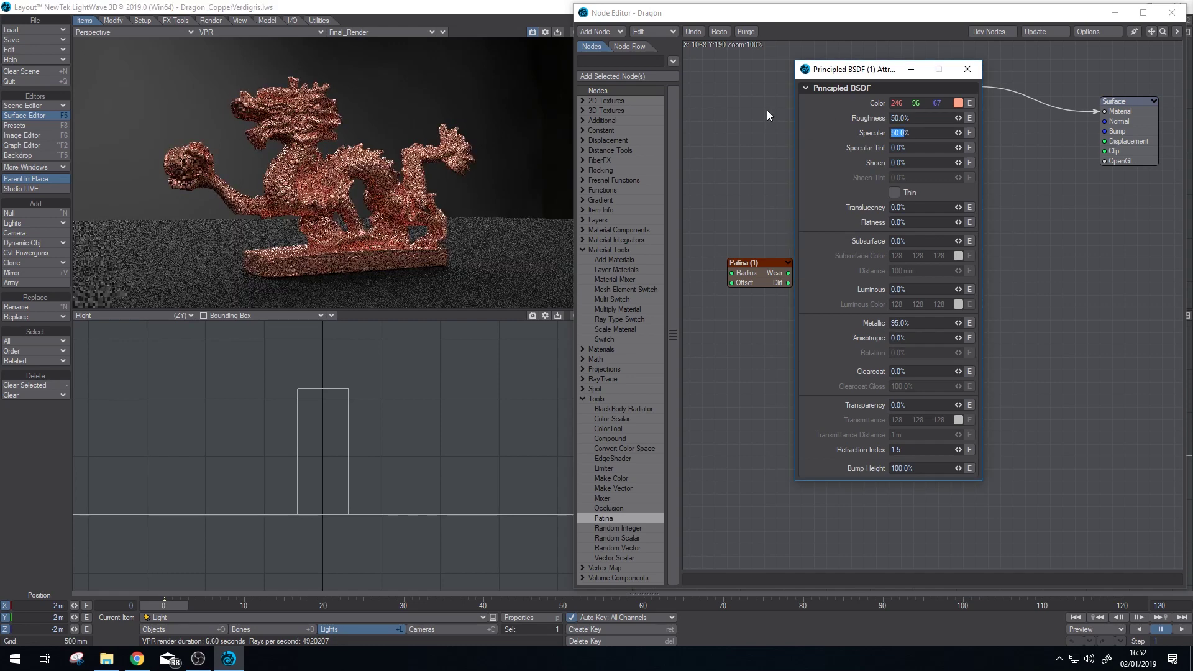
{"action": "left_click", "coordinate": [967, 70]}
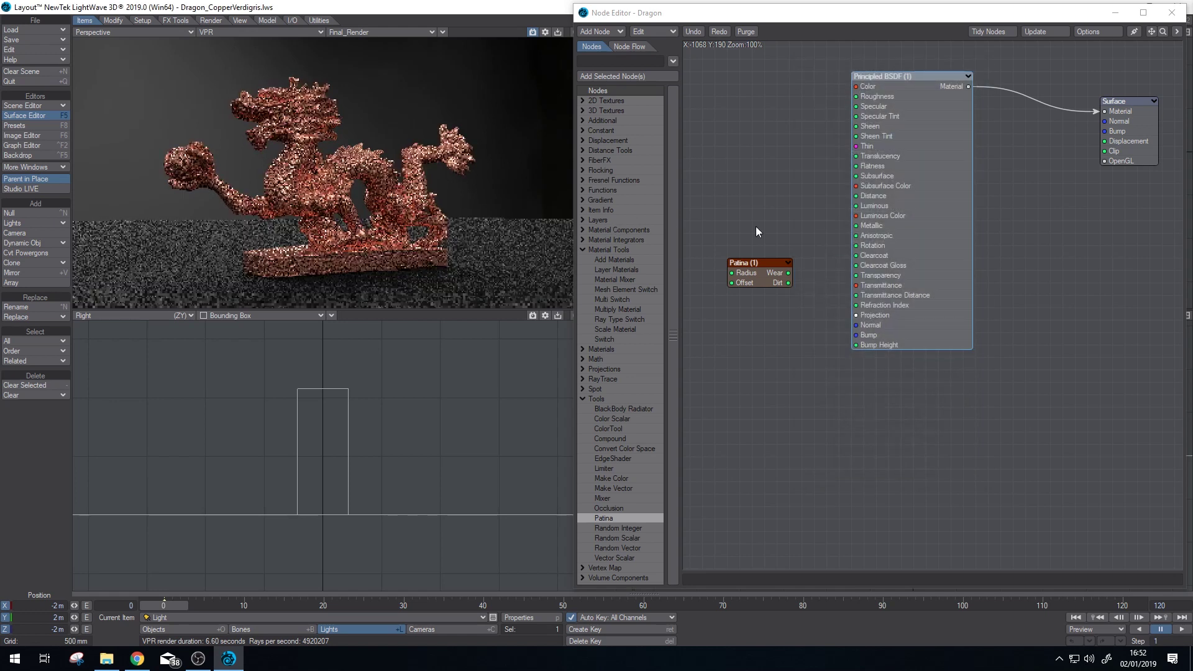
- Duplicate the copper Principled BSDF node and place the copy directly below the original
{"action": "left_click_drag", "start_coordinate": [917, 185], "coordinate": [904, 161]}
{"action": "key", "text": "ctrl+c"}
{"action": "key", "text": "ctrl+v"}
{"action": "left_click_drag", "start_coordinate": [947, 235], "coordinate": [916, 408]}
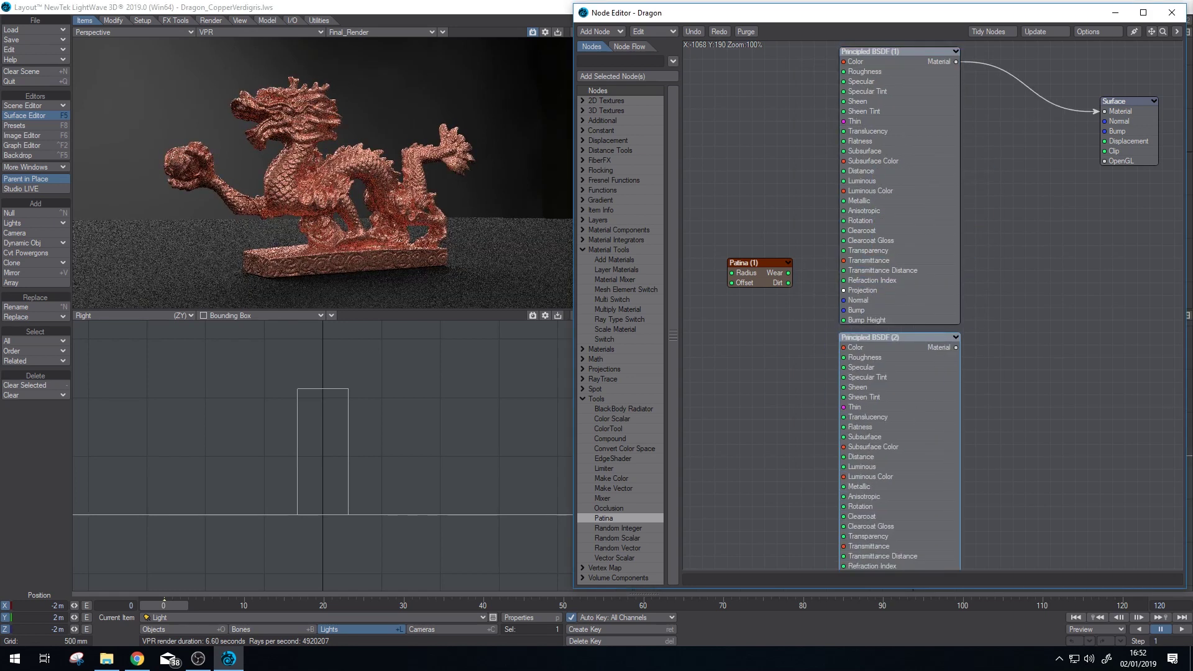
- Set the duplicated BSDF's color to a verdigris teal of 32, 100, 97 sampled from the on-screen reference image
{"action": "double_click", "coordinate": [942, 386]}
{"action": "left_click", "coordinate": [958, 103]}
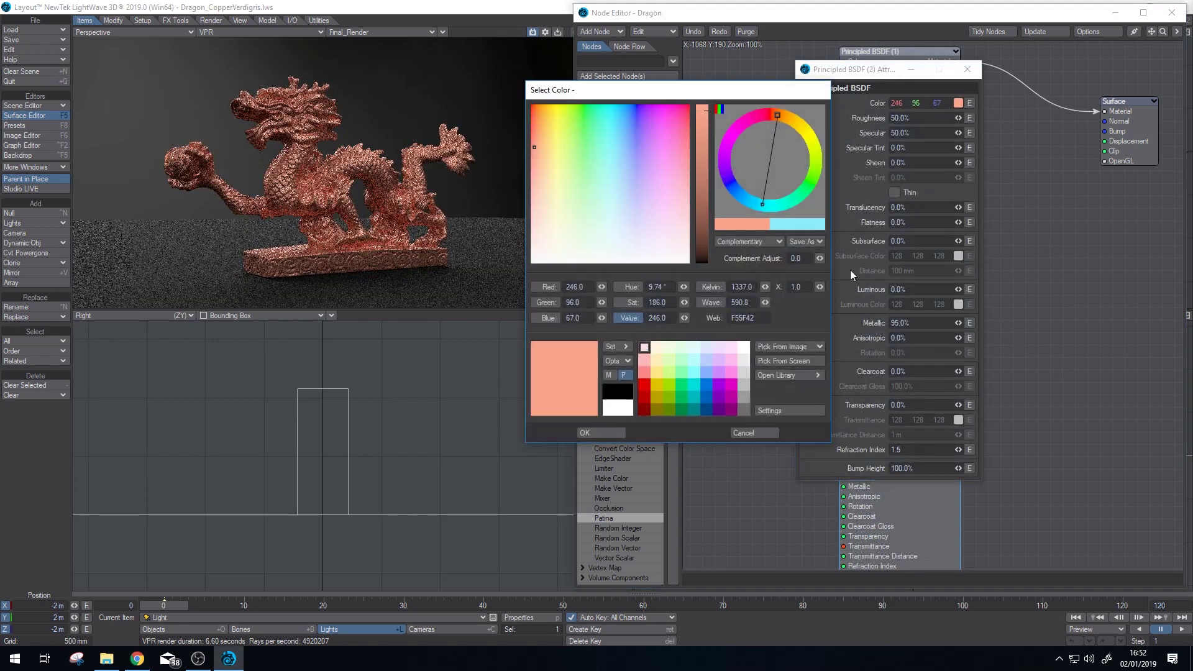
{"action": "left_click", "coordinate": [782, 360]}
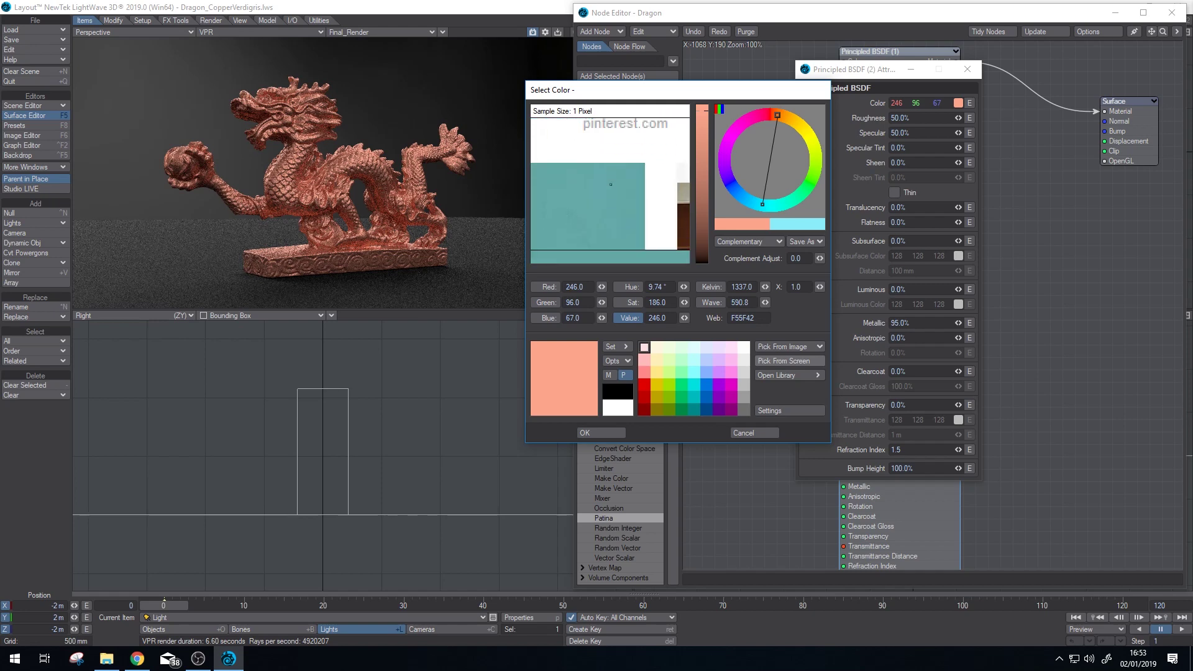
{"action": "left_click", "coordinate": [600, 432]}
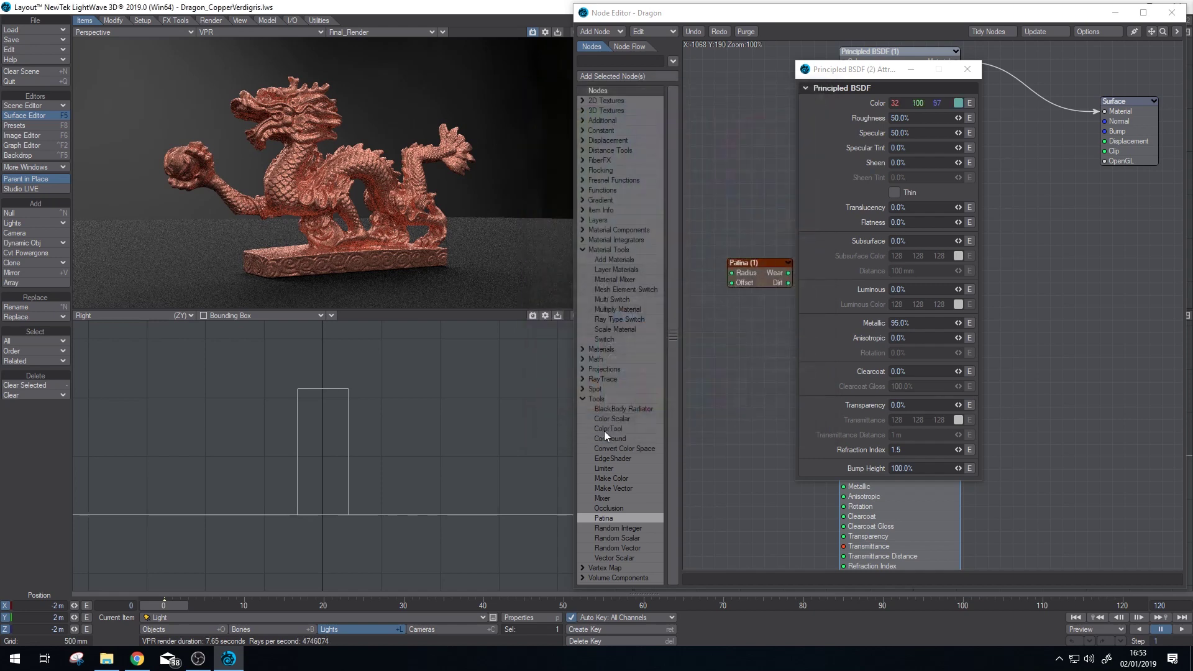
- Set the verdigris material's Roughness to 95%, Specular to 1% and Metallic to 2%, and close its settings
{"action": "left_click", "coordinate": [927, 116]}
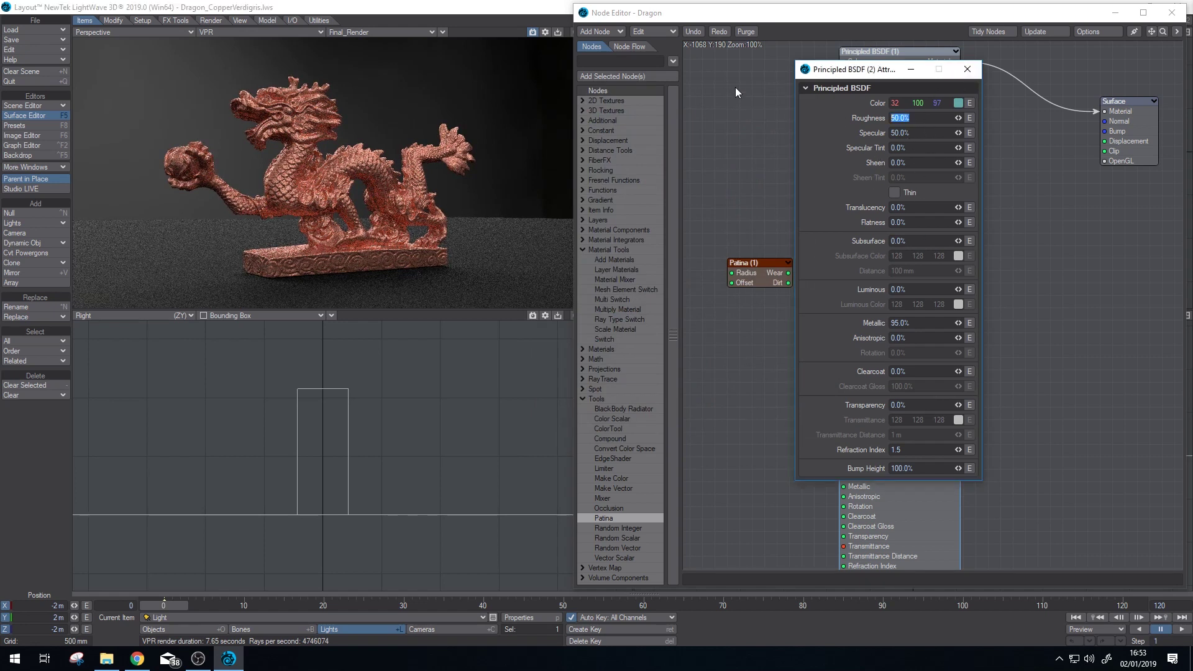
{"action": "type", "text": "95"}
{"action": "key", "text": "Tab"}
{"action": "type", "text": "1"}
{"action": "key", "text": "Tab"}
{"action": "left_click", "coordinate": [917, 322]}
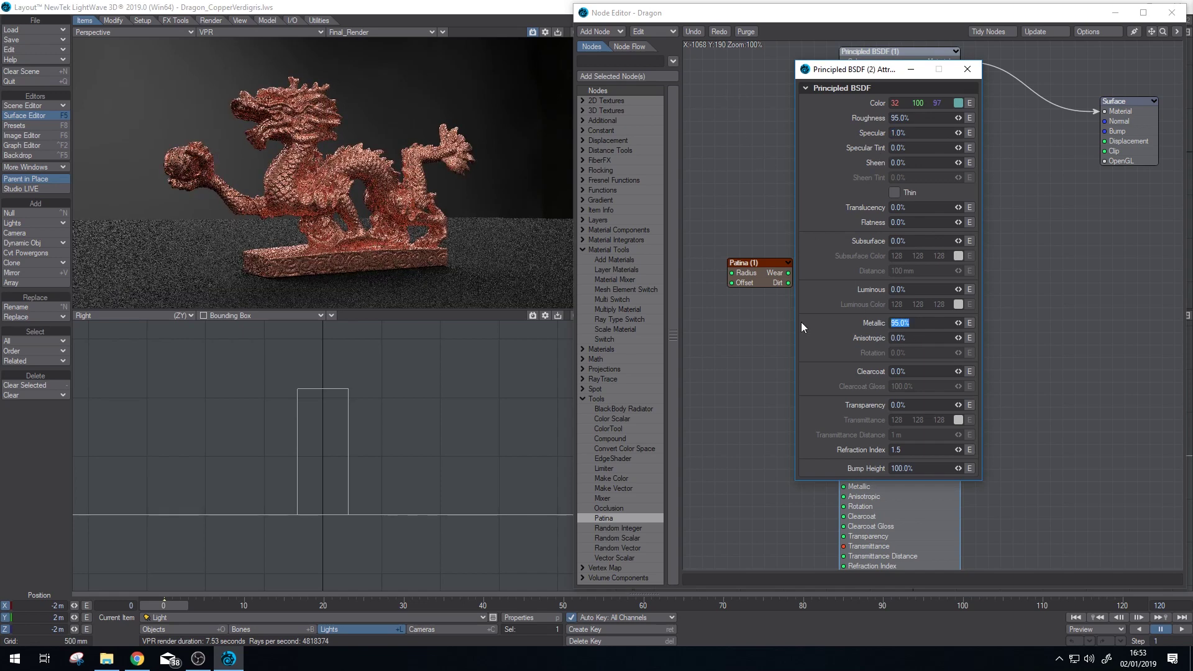
{"action": "type", "text": "2"}
{"action": "key", "text": "Tab"}
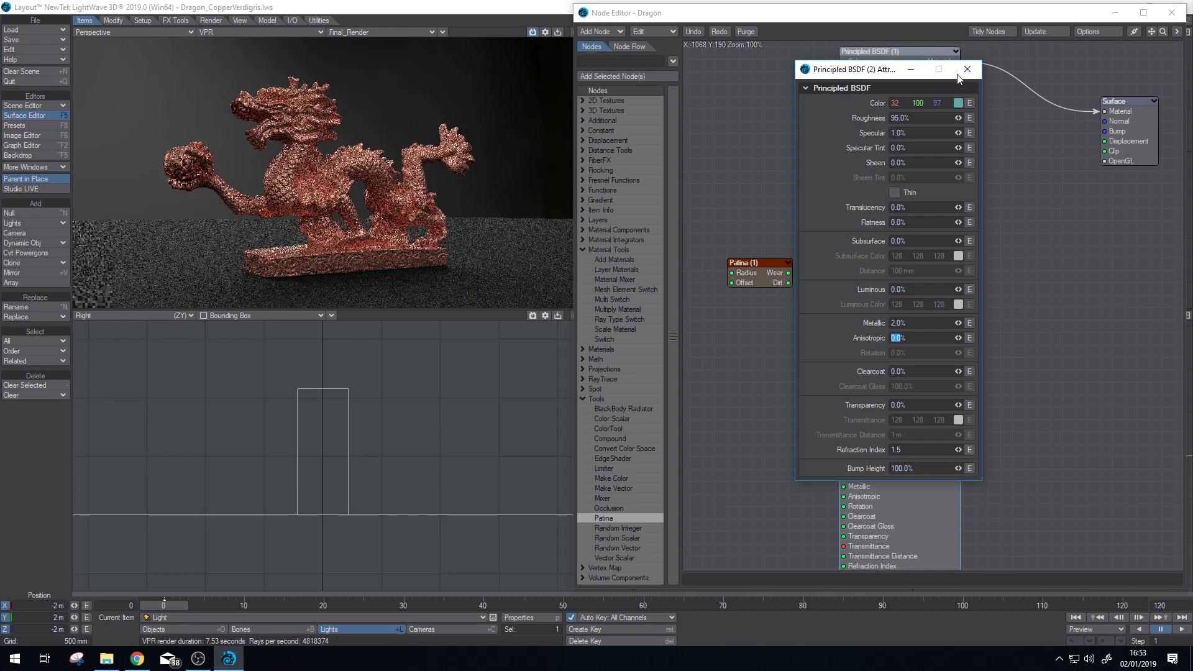
{"action": "left_click", "coordinate": [967, 70]}
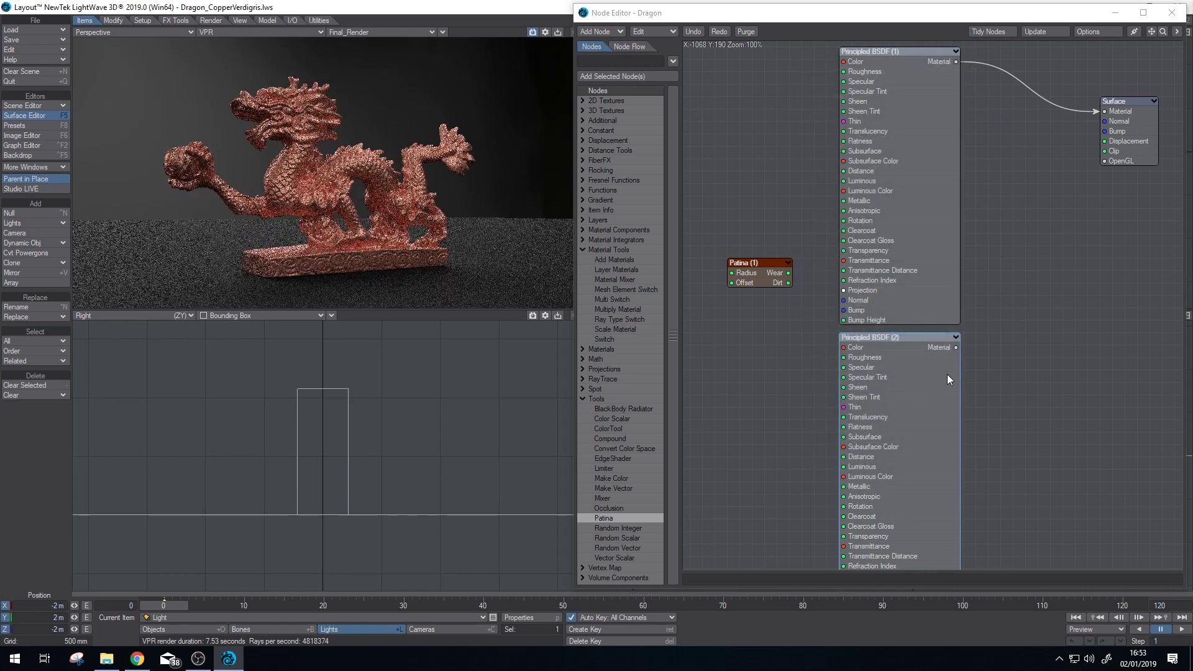
- Add a Material Mixer node and connect the copper BSDF to input A and the verdigris BSDF to input B
{"action": "mouse_move", "coordinate": [897, 281]}
{"action": "middle_mouse_down"}
{"action": "mouse_move", "coordinate": [949, 270]}
{"action": "mouse_move", "coordinate": [917, 293]}
{"action": "middle_mouse_up"}
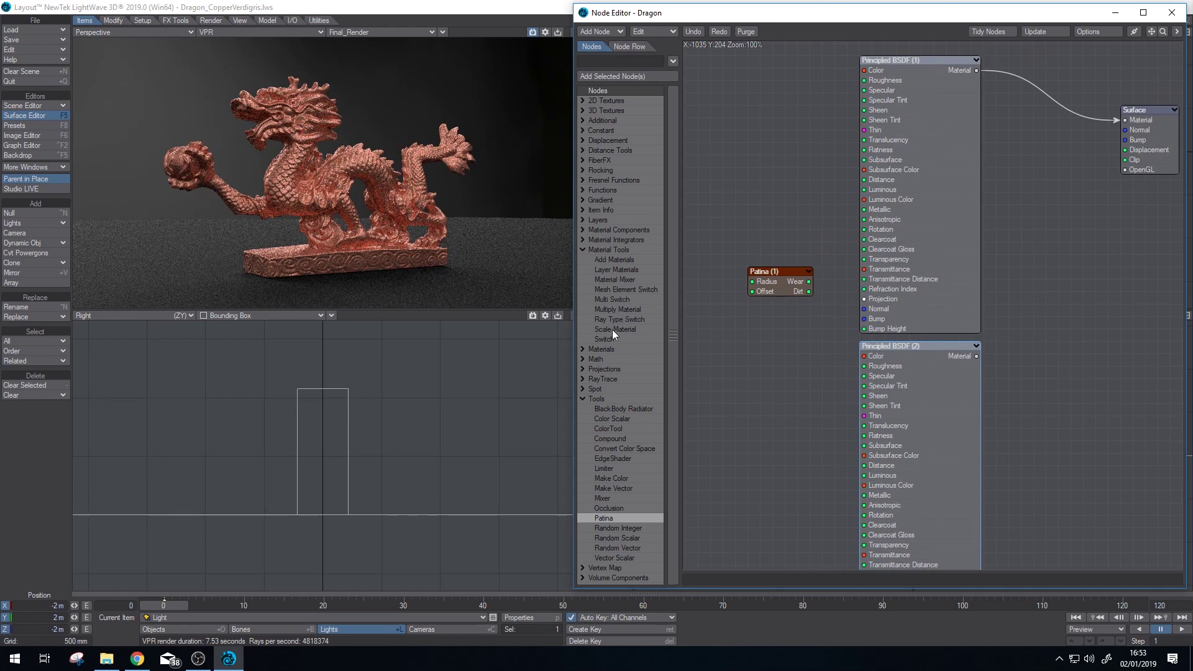
{"action": "left_click", "coordinate": [621, 279]}
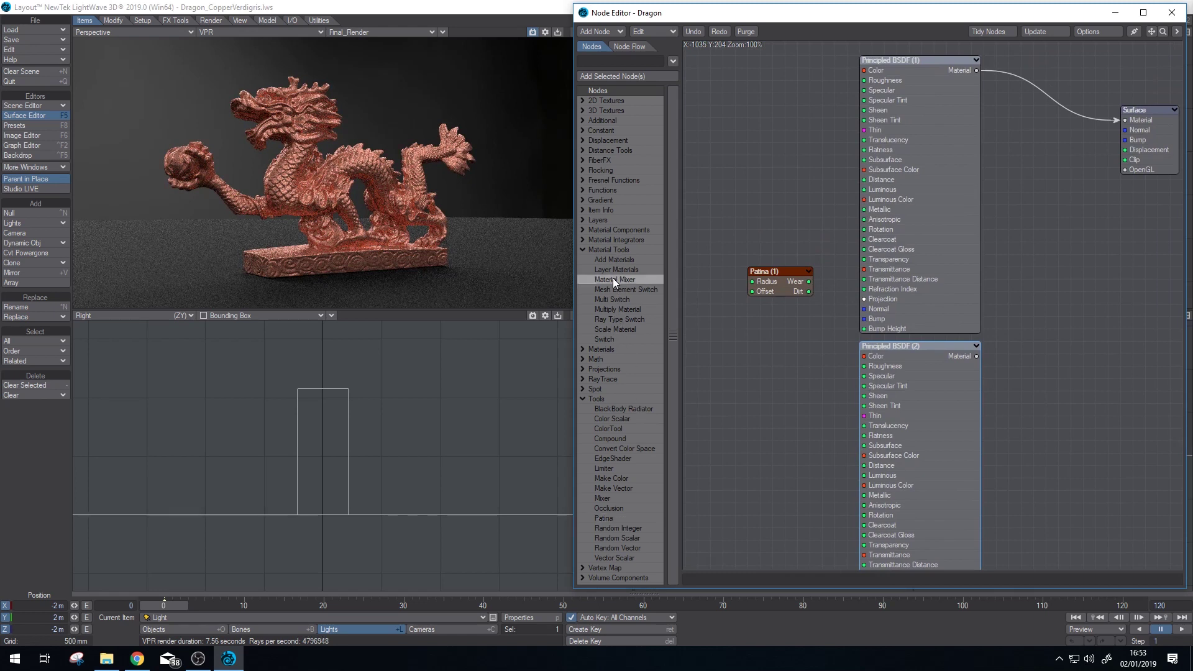
{"action": "left_click_drag", "start_coordinate": [605, 278], "coordinate": [934, 322]}
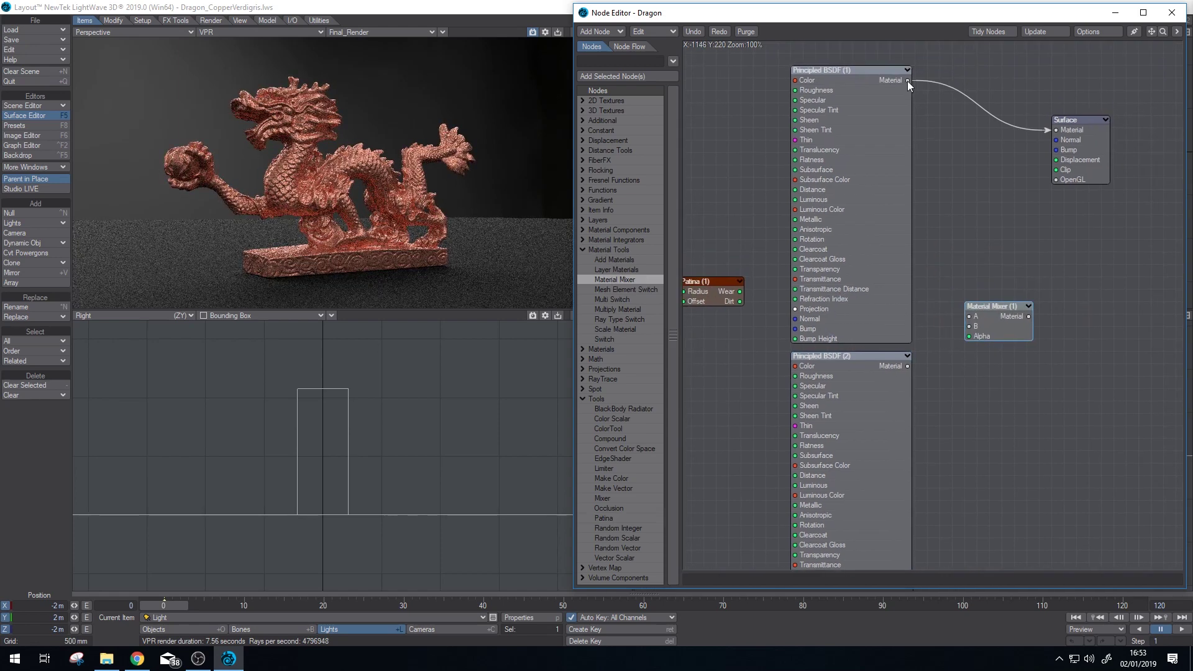
{"action": "left_click_drag", "start_coordinate": [907, 81], "coordinate": [968, 304]}
{"action": "left_click_drag", "start_coordinate": [906, 366], "coordinate": [968, 326]}
- Connect the Material Mixer's output to the Surface's Material input and the Patina's Dirt output to the mixer's Alpha
{"action": "left_click_drag", "start_coordinate": [770, 304], "coordinate": [792, 295], "text": "alt"}
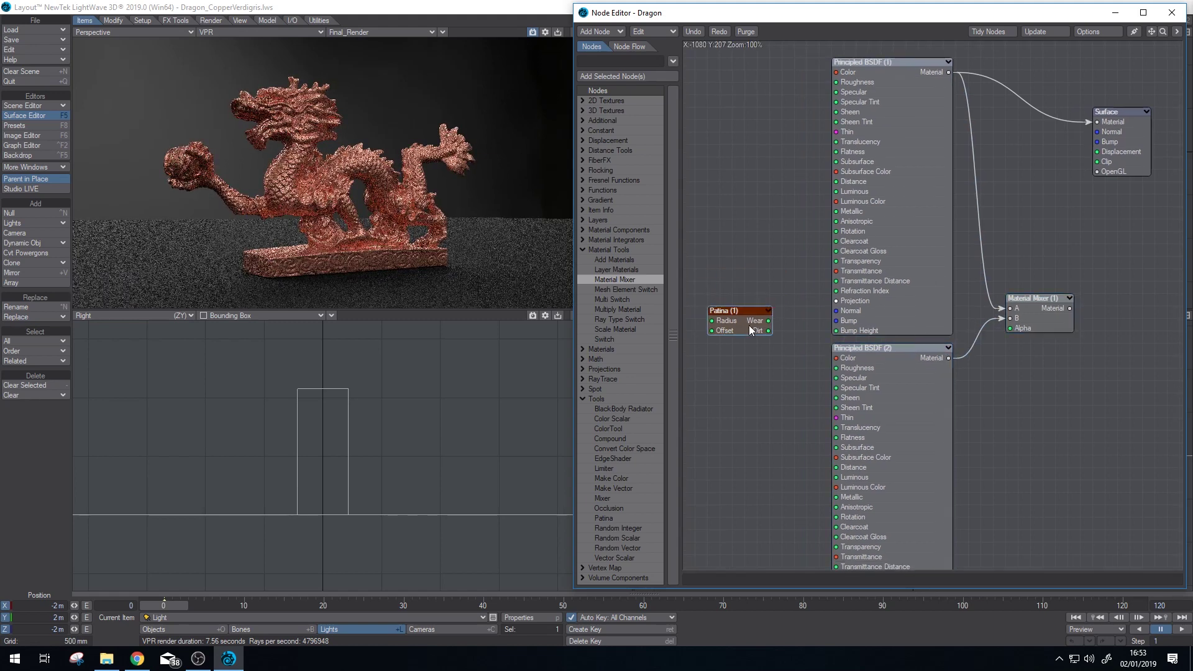
{"action": "left_click_drag", "start_coordinate": [756, 326], "coordinate": [768, 326]}
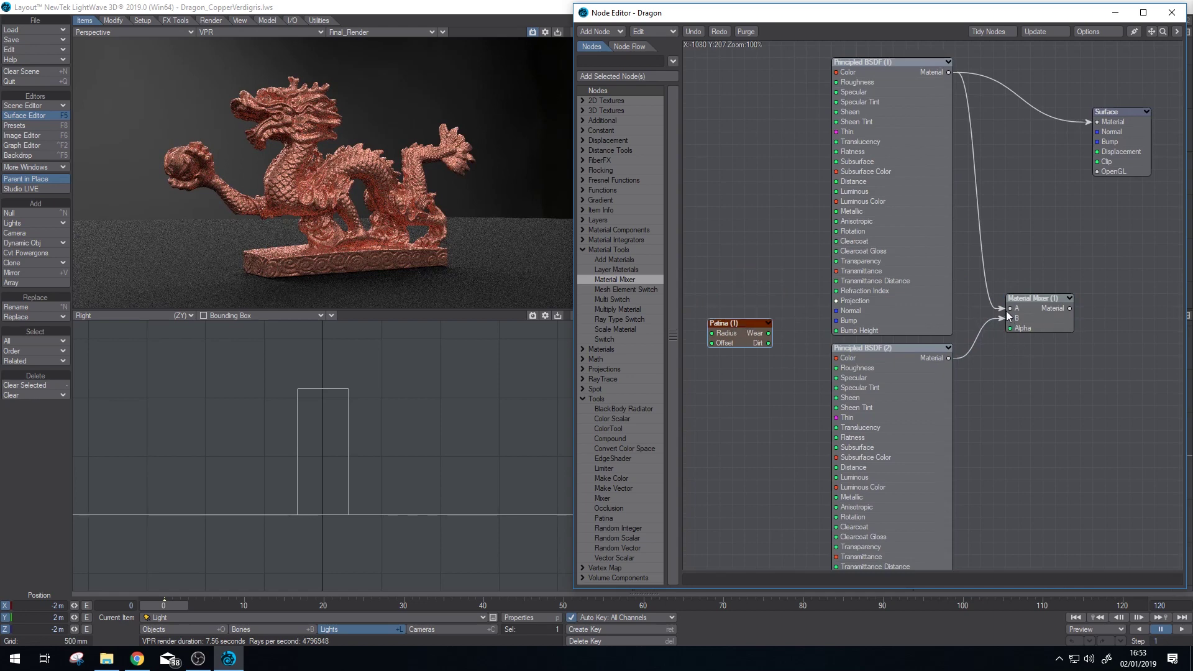
{"action": "left_click_drag", "start_coordinate": [1069, 308], "coordinate": [1097, 121]}
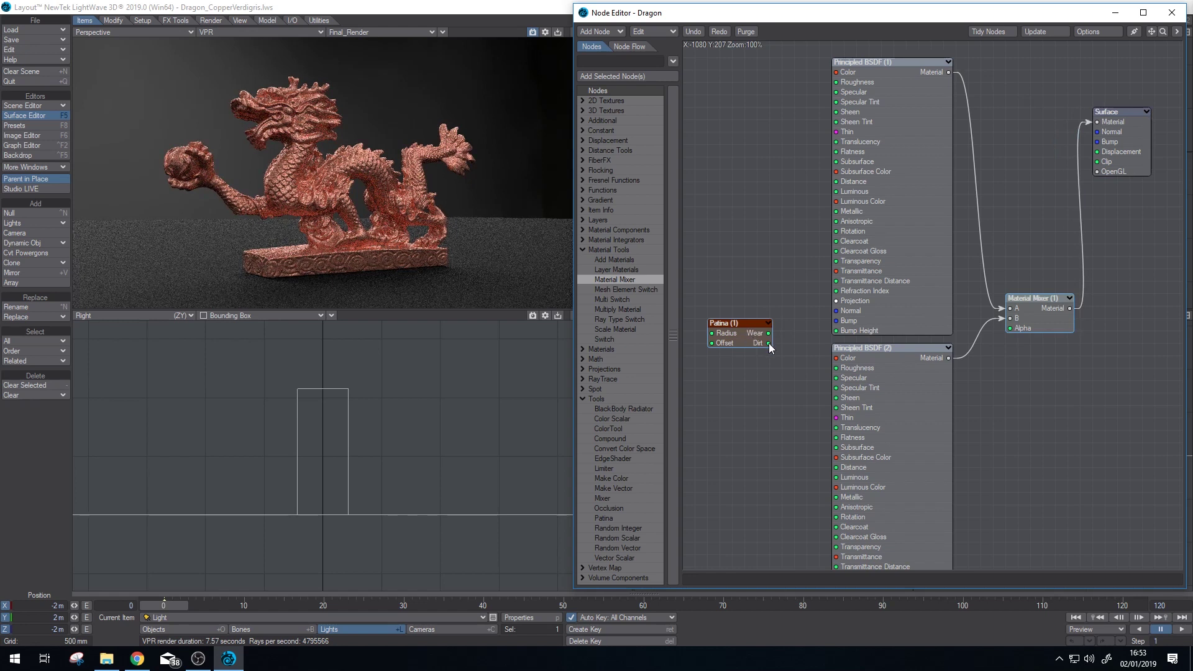
{"action": "left_click_drag", "start_coordinate": [769, 343], "coordinate": [1013, 333]}
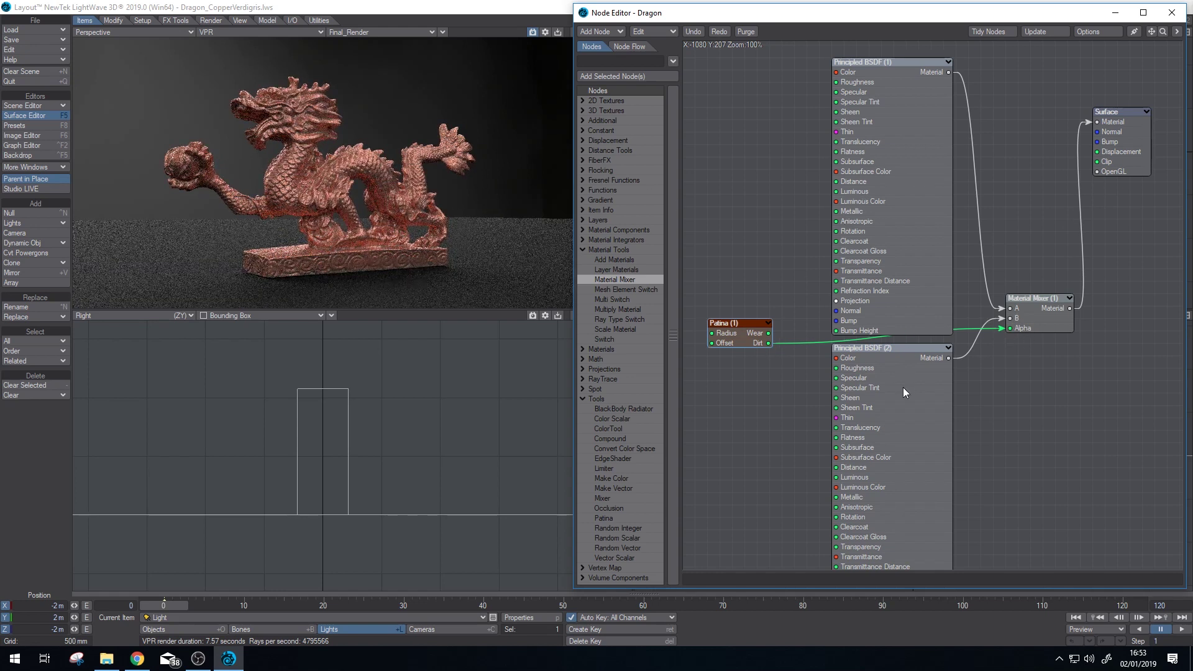
- Set the Patina node's Radius to 100 mm and close its settings
{"action": "left_click_drag", "start_coordinate": [344, 157], "coordinate": [381, 207], "text": "alt"}
{"action": "left_click", "coordinate": [748, 326]}
{"action": "double_click", "coordinate": [748, 326]}
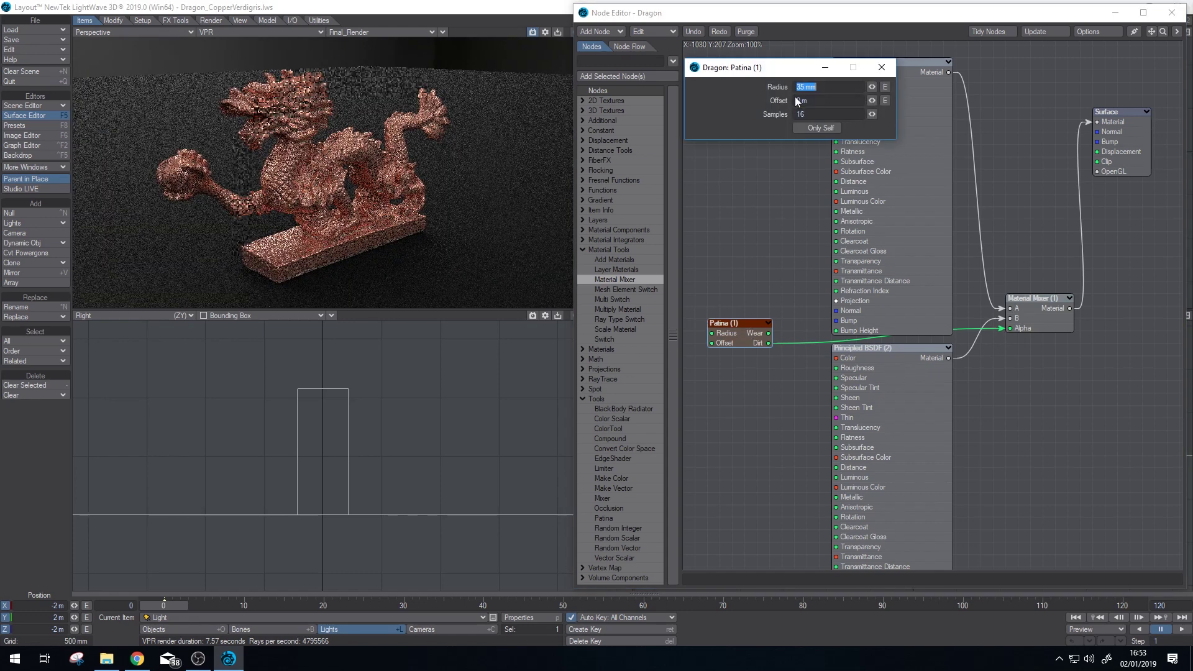
{"action": "type", "text": "100"}
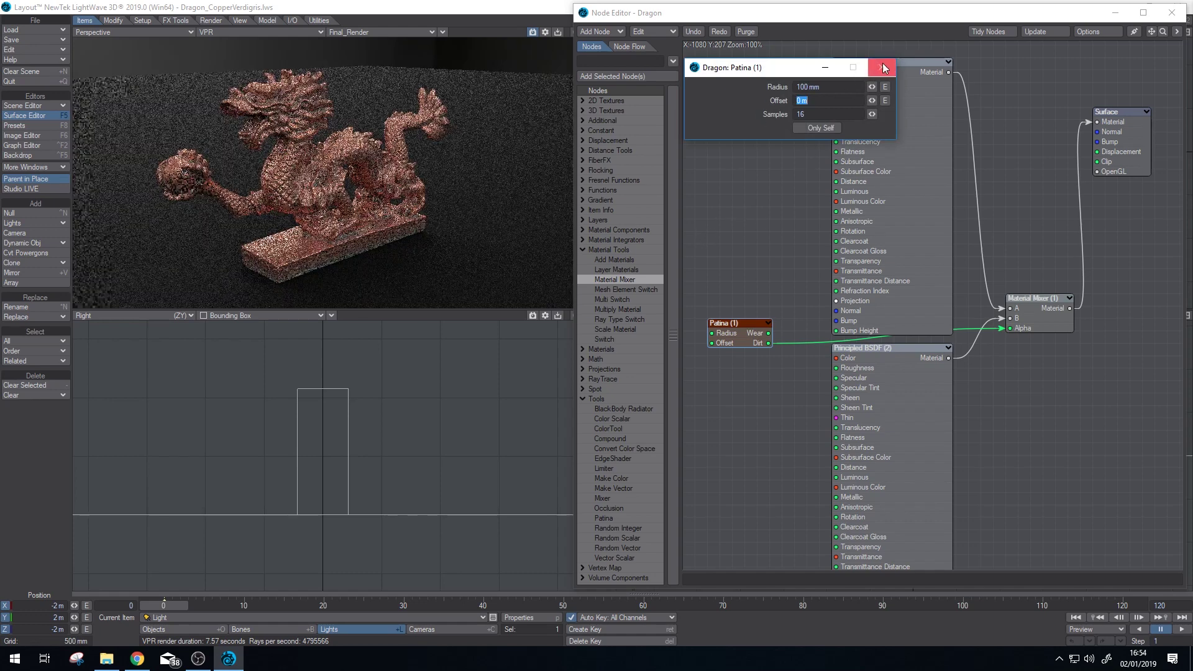
{"action": "left_click", "coordinate": [888, 69]}
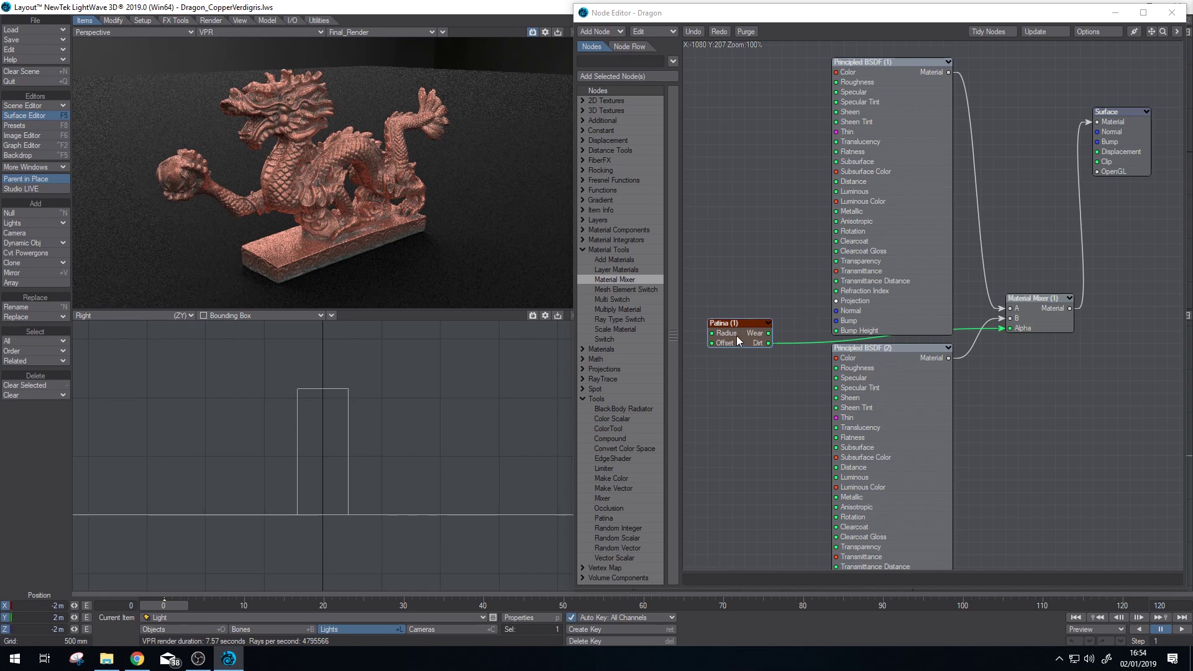
- Add a Gradient node, connecting the Patina's Dirt output to its Input and its Color output to the Material Mixer's Alpha
{"action": "left_click_drag", "start_coordinate": [904, 339], "coordinate": [969, 341]}
{"action": "left_click_drag", "start_coordinate": [819, 338], "coordinate": [757, 328]}
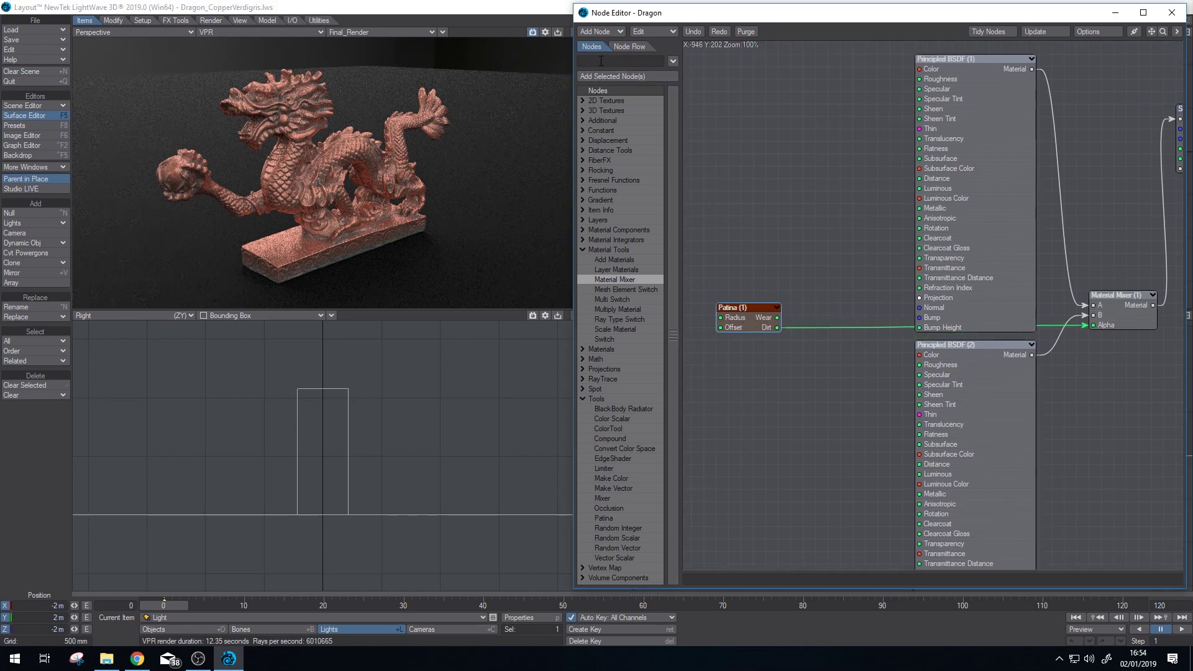
{"action": "type", "text": "gradi"}
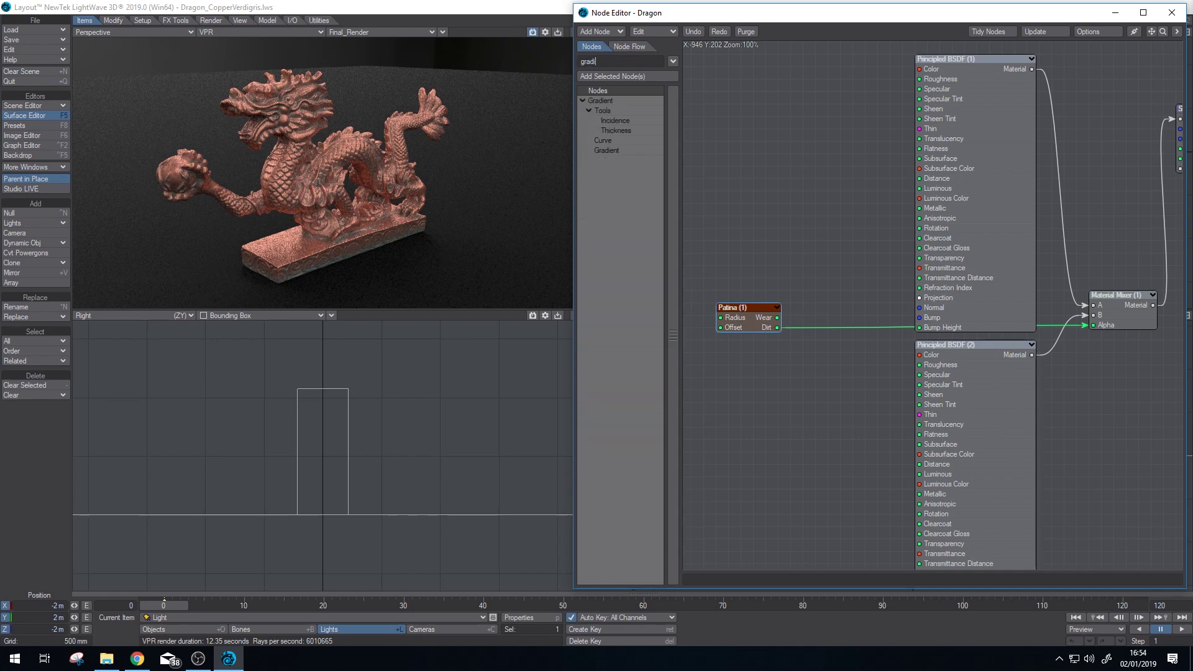
{"action": "double_click", "coordinate": [631, 152]}
{"action": "left_click_drag", "start_coordinate": [931, 297], "coordinate": [851, 252]}
{"action": "left_click_drag", "start_coordinate": [777, 328], "coordinate": [1092, 325]}
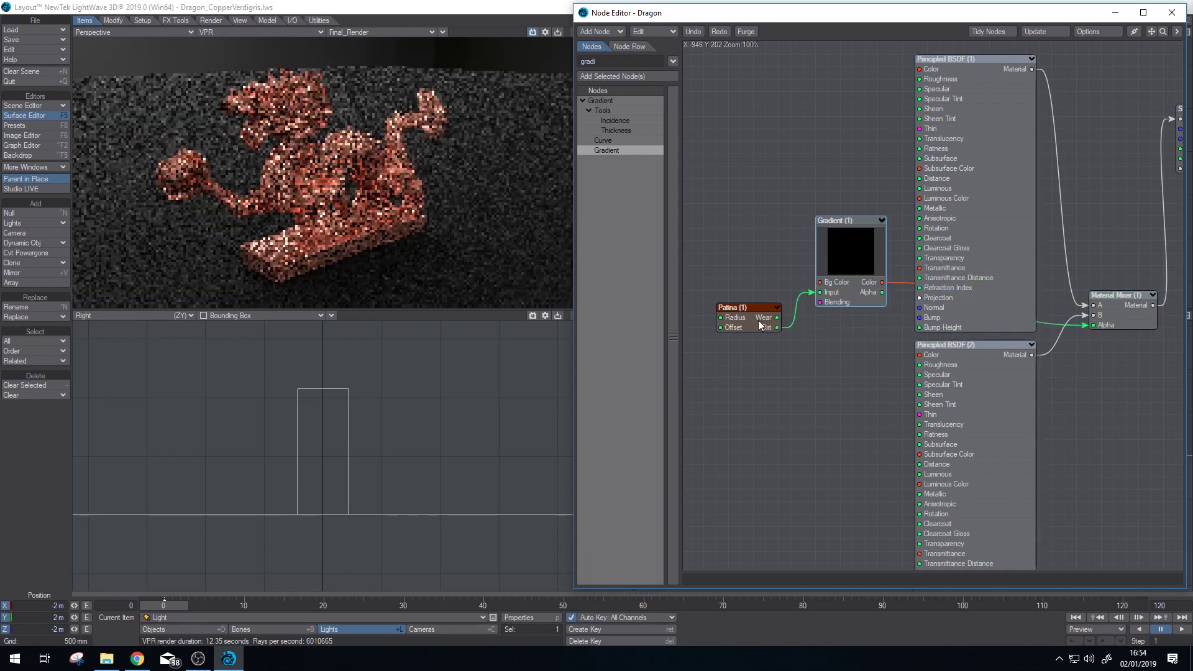
{"action": "left_click_drag", "start_coordinate": [759, 321], "coordinate": [722, 308]}
{"action": "left_click_drag", "start_coordinate": [878, 269], "coordinate": [866, 292]}
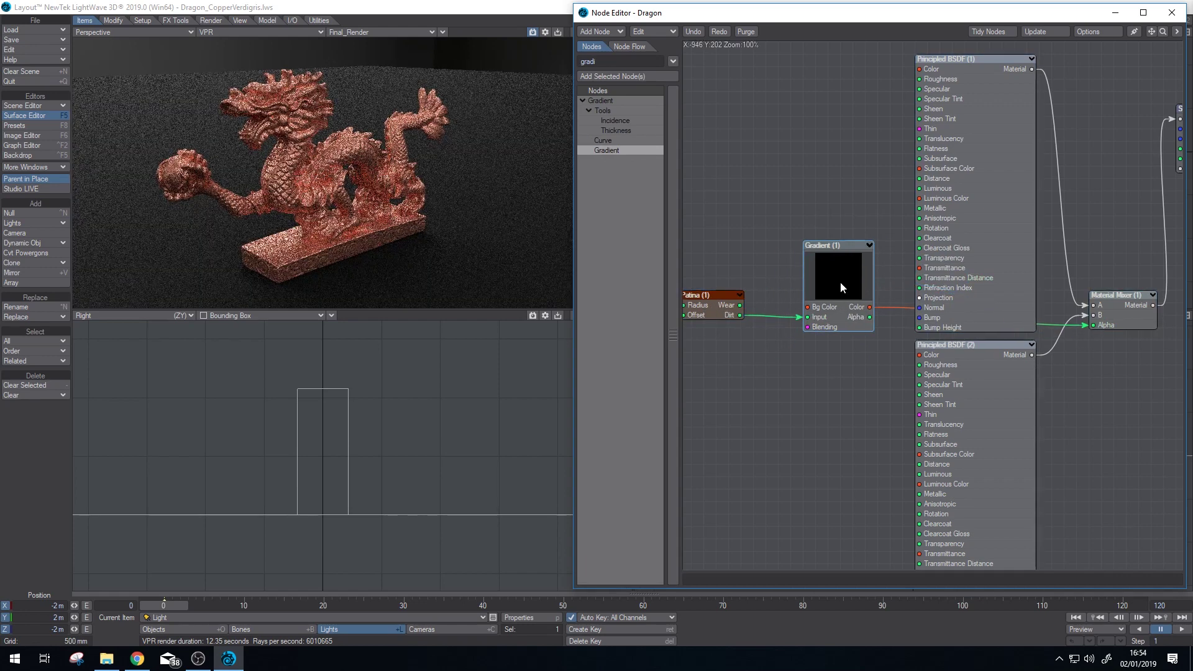
- Add a white key (255, 255, 255) at position 1.0 of the Gradient node
{"action": "double_click", "coordinate": [840, 281]}
{"action": "left_click", "coordinate": [569, 486]}
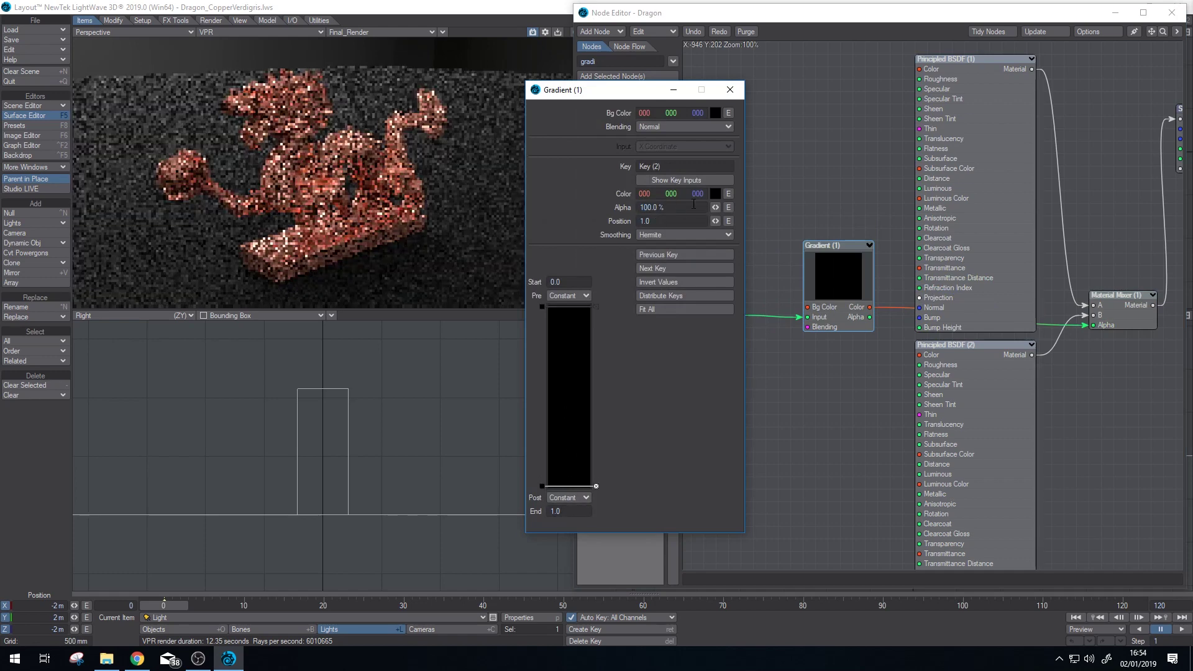
{"action": "left_click_drag", "start_coordinate": [714, 194], "coordinate": [724, 194]}
- Set the Smoothing of both the black and white gradient keys to Linear and close the Gradient settings
{"action": "left_click", "coordinate": [540, 307]}
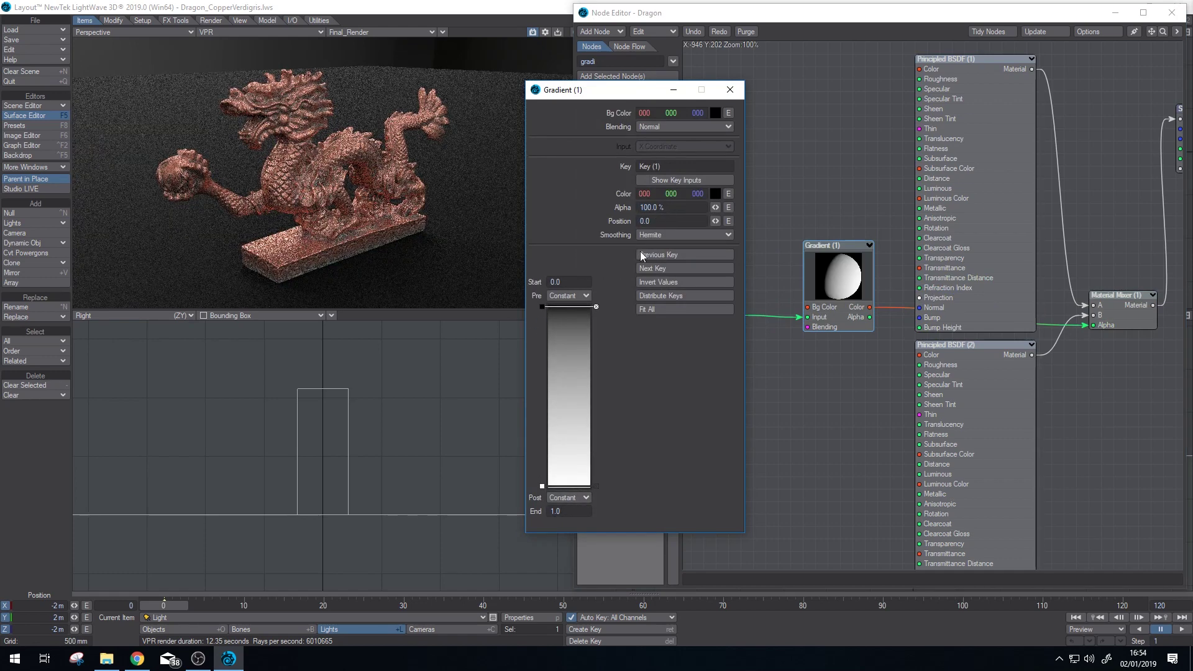
{"action": "left_click", "coordinate": [683, 235]}
{"action": "left_click", "coordinate": [658, 243]}
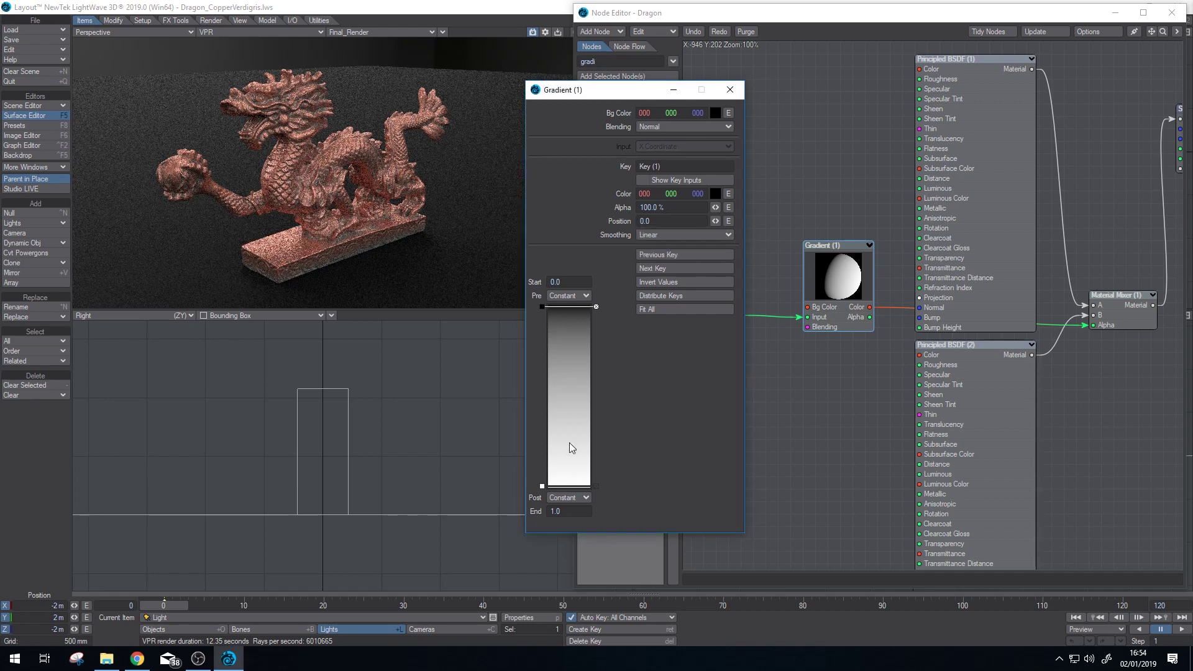
{"action": "left_click", "coordinate": [541, 486]}
{"action": "left_click", "coordinate": [670, 235]}
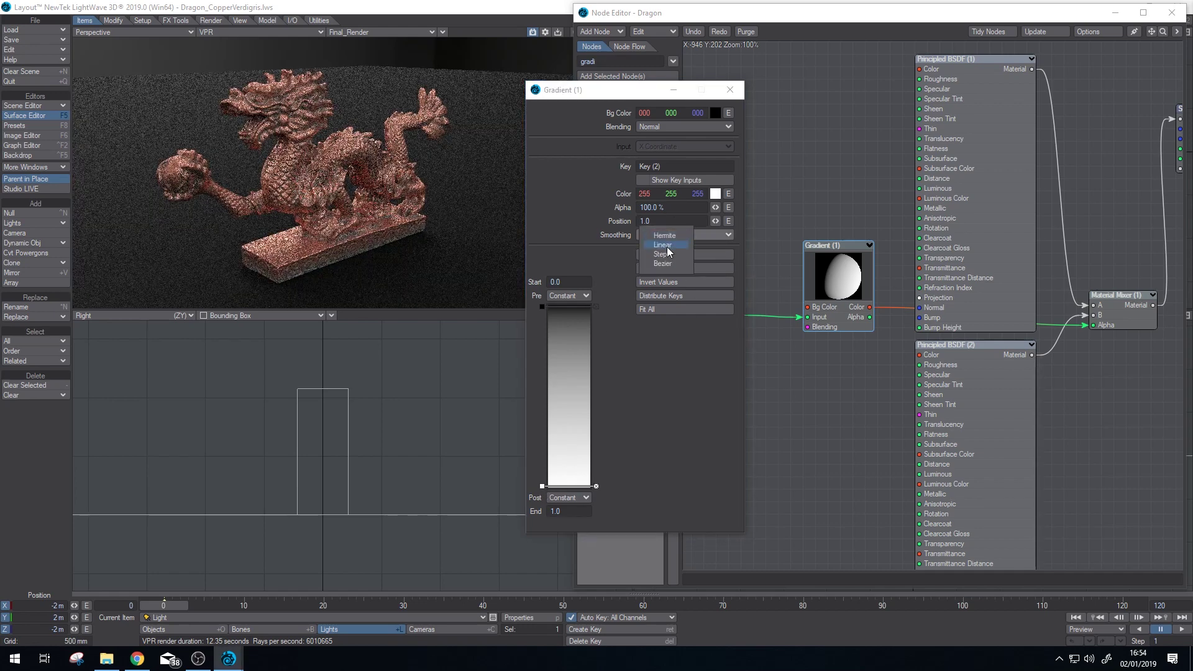
{"action": "left_click", "coordinate": [667, 246]}
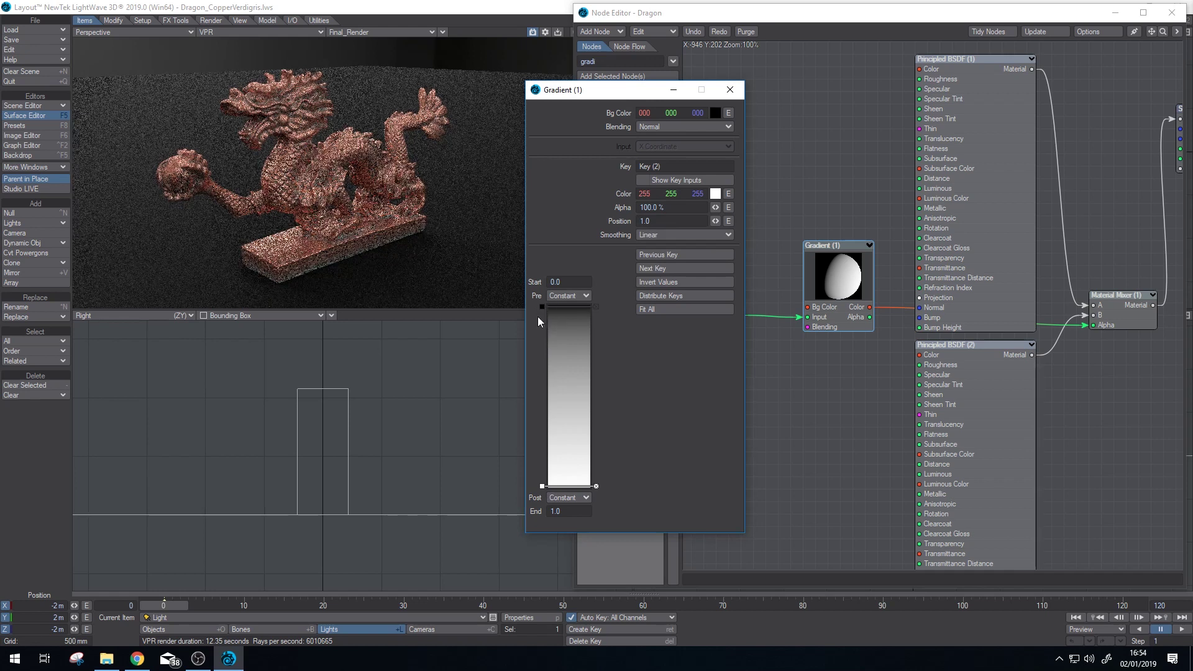
{"action": "left_click", "coordinate": [734, 91]}
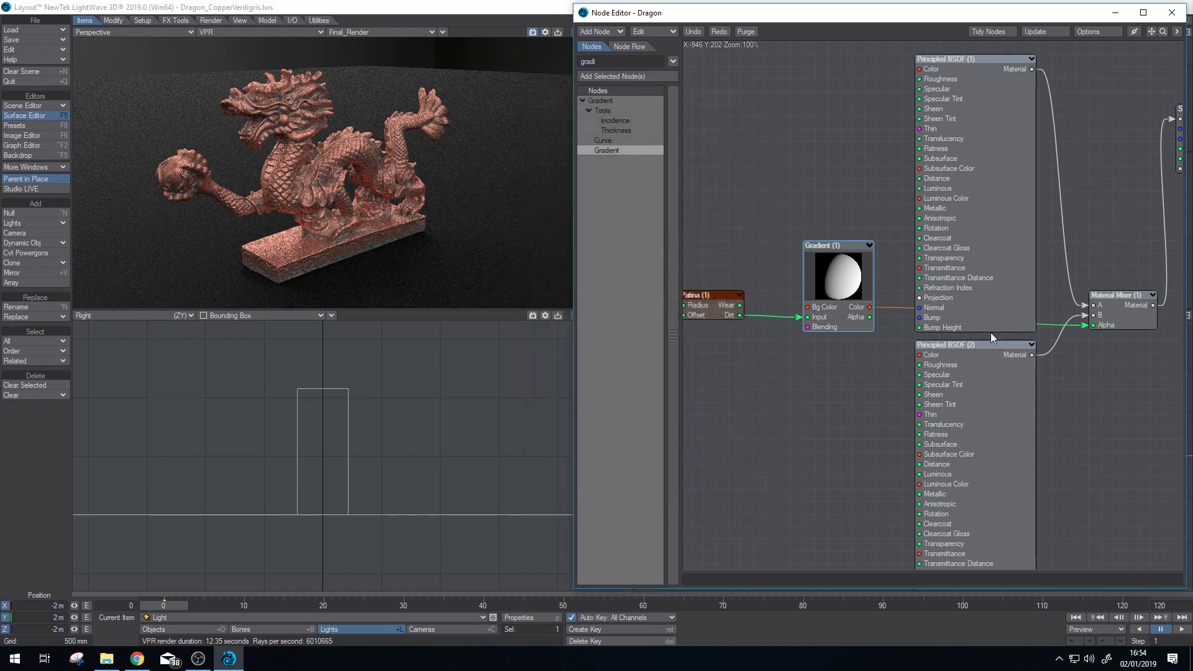
- Paste another copy of the verdigris Principled BSDF and reduce its color saturation to 0
{"action": "left_click_drag", "start_coordinate": [998, 341], "coordinate": [975, 350], "text": "alt"}
{"action": "key", "text": "ctrl+v"}
{"action": "mouse_move", "coordinate": [770, 197]}
{"action": "left_mouse_down"}
{"action": "mouse_move", "coordinate": [879, 233]}
{"action": "mouse_move", "coordinate": [772, 185]}
{"action": "left_mouse_up"}
{"action": "double_click", "coordinate": [1006, 306]}
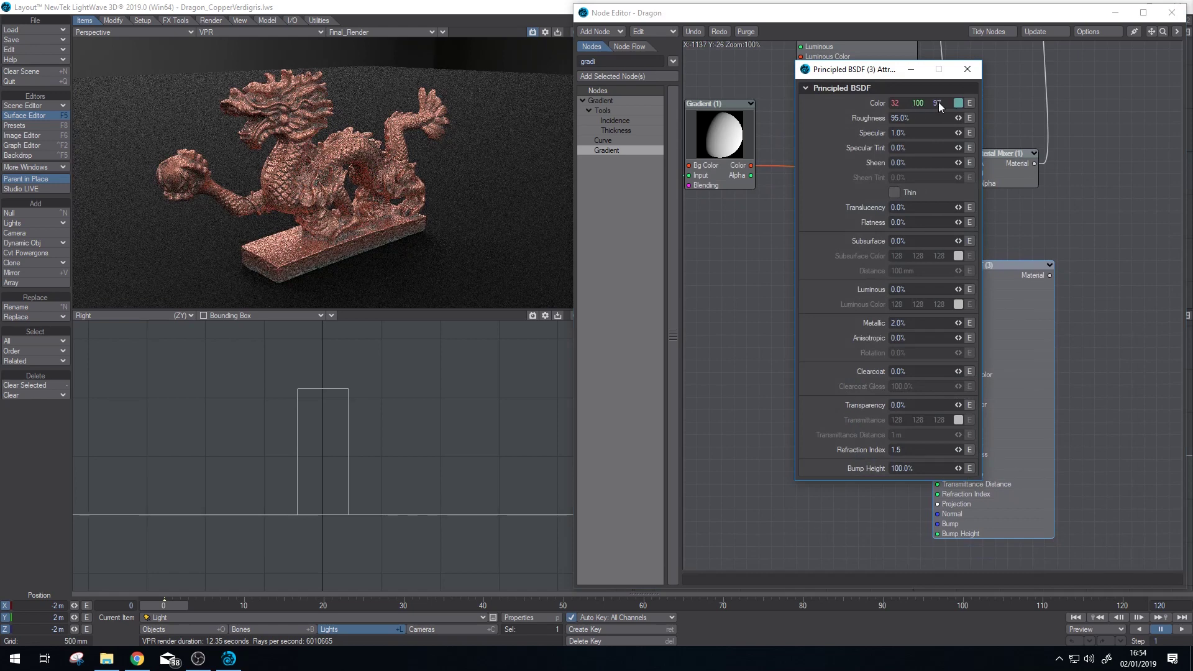
{"action": "right_click", "coordinate": [932, 103]}
{"action": "left_click_drag", "start_coordinate": [918, 104], "coordinate": [757, 104]}
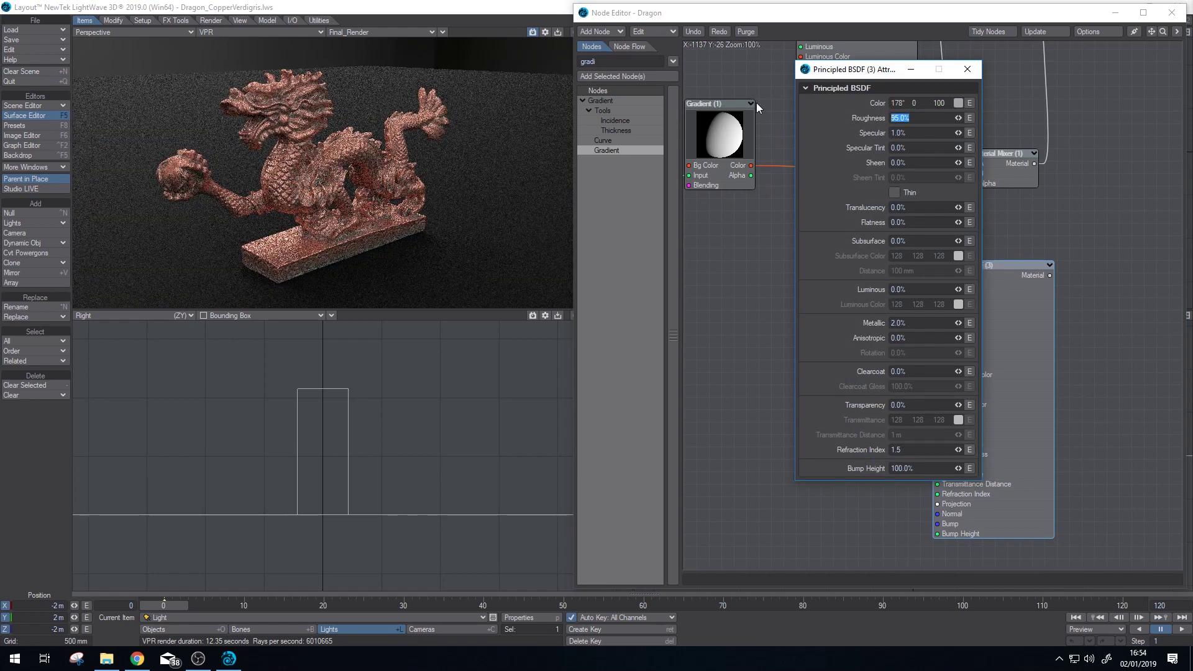
- Set the pasted BSDF's Roughness, Specular and Metallic to 0% and close its settings
{"action": "type", "text": "0"}
{"action": "key", "text": "Tab"}
{"action": "type", "text": "0"}
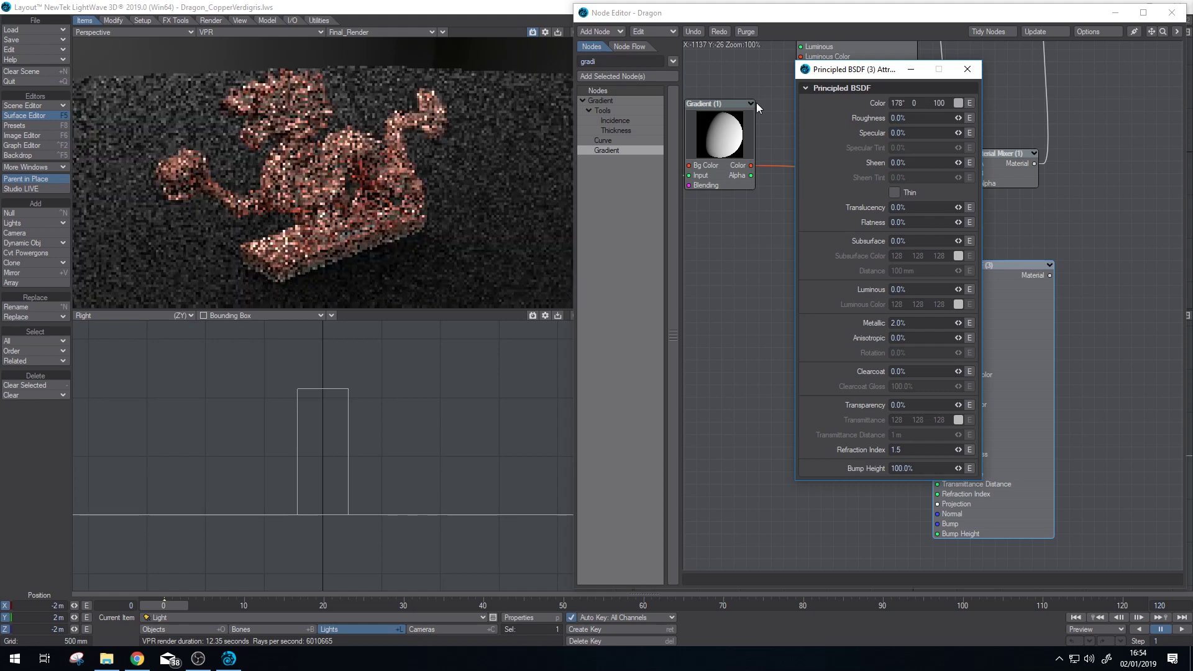
{"action": "left_click", "coordinate": [899, 323]}
{"action": "type", "text": "0"}
{"action": "key", "text": "Tab"}
{"action": "left_click", "coordinate": [967, 69]}
- Connect the pasted BSDF's output to the Surface's Material input and the Gradient's Color output to that BSDF's Color
{"action": "left_click_drag", "start_coordinate": [1023, 173], "coordinate": [821, 327], "text": "alt"}
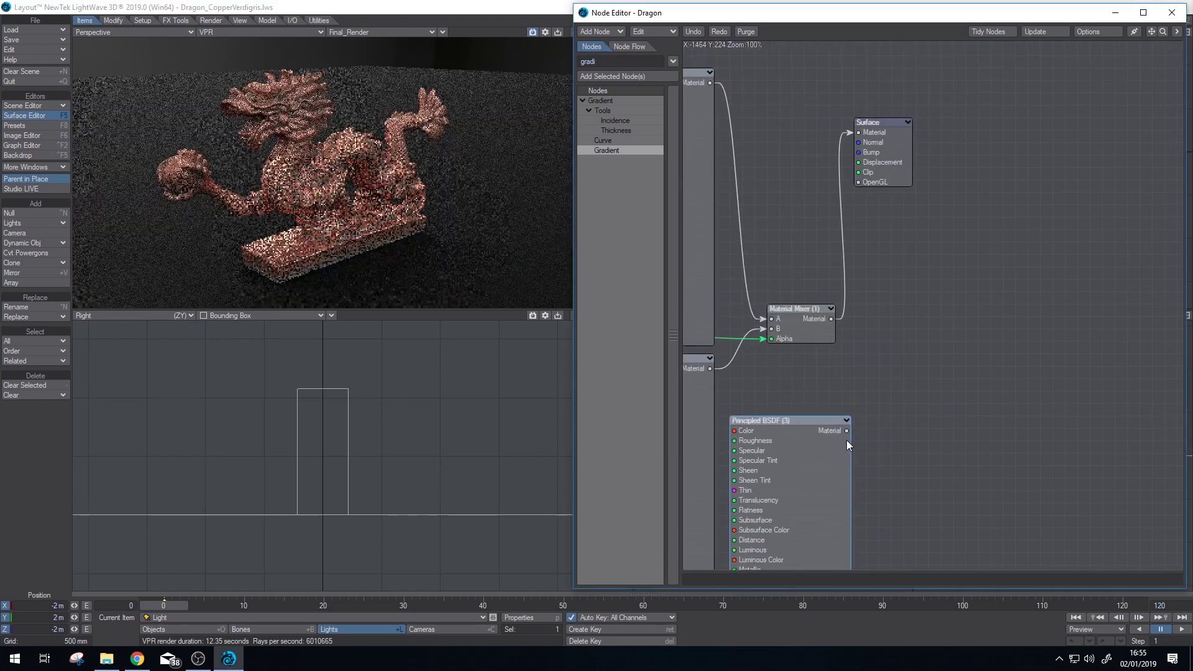
{"action": "left_click_drag", "start_coordinate": [848, 430], "coordinate": [859, 132]}
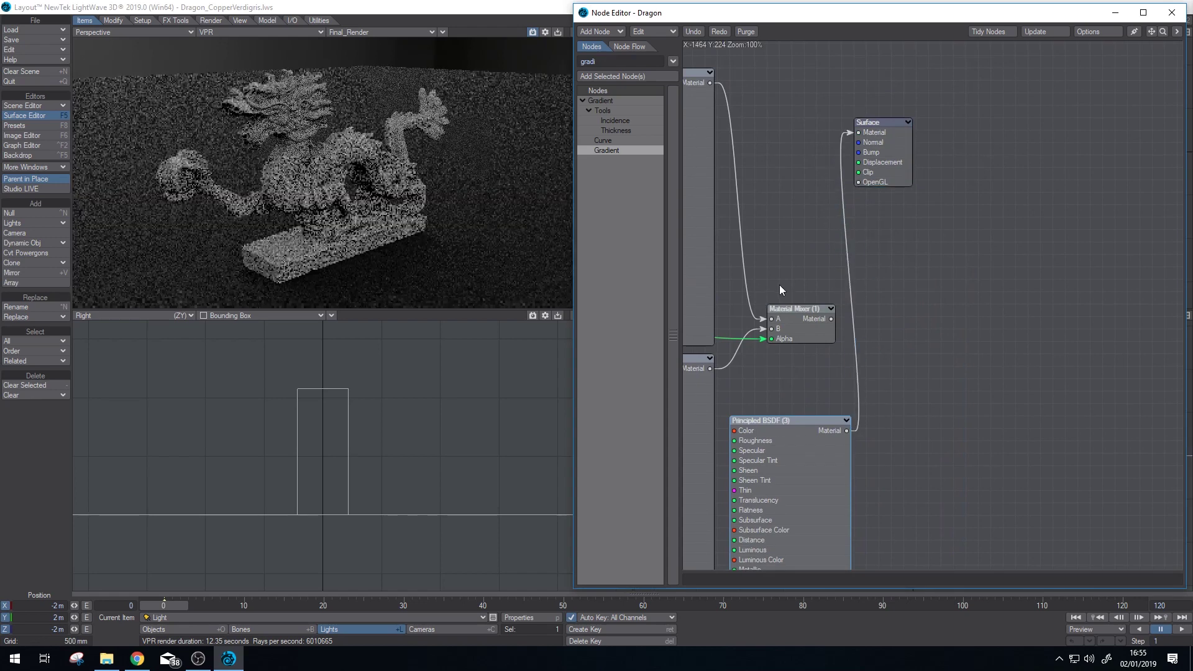
{"action": "left_click_drag", "start_coordinate": [777, 292], "coordinate": [1033, 238], "text": "alt"}
{"action": "left_click_drag", "start_coordinate": [802, 267], "coordinate": [988, 377]}
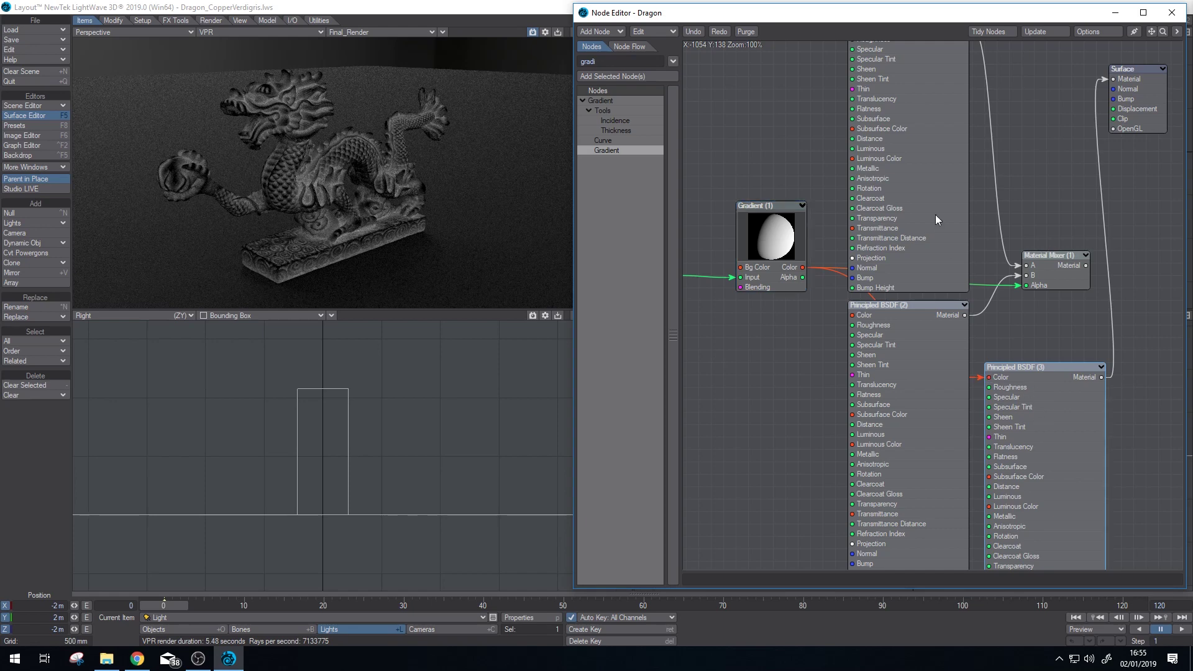
- Try Metallic values of 50% and 100% on the pasted BSDF, return it to 0% and close its settings
{"action": "double_click", "coordinate": [1043, 409]}
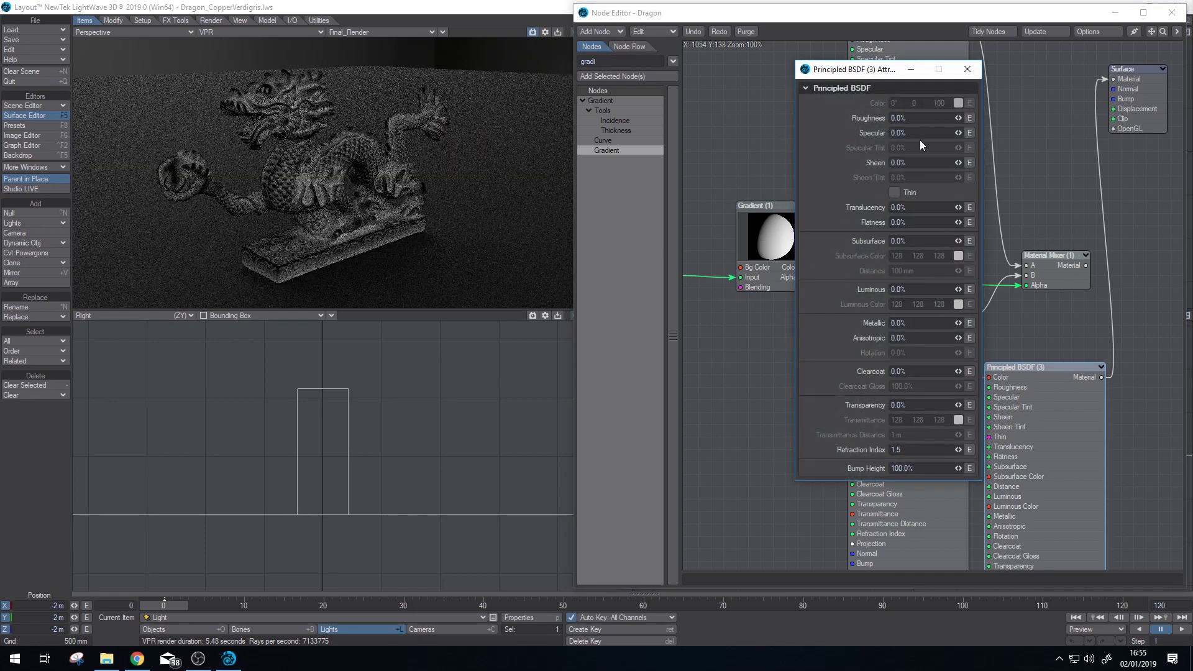
{"action": "left_click", "coordinate": [920, 325]}
{"action": "type", "text": "50"}
{"action": "key", "text": "Tab"}
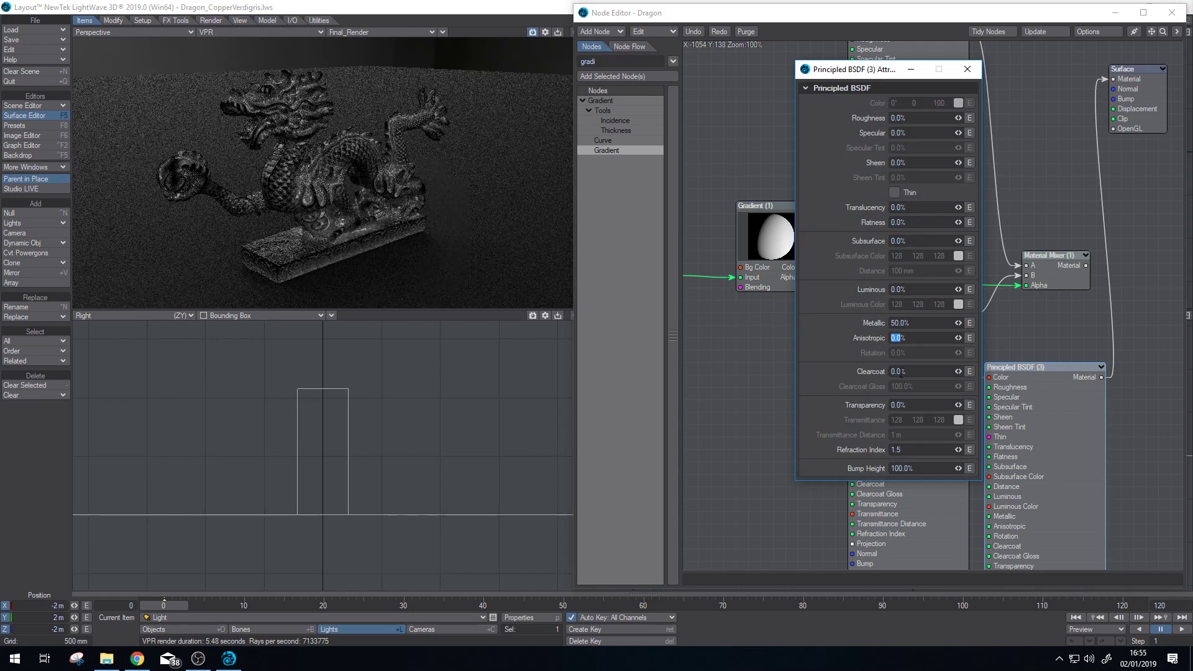
{"action": "key", "text": "shift+Tab"}
{"action": "type", "text": "100"}
{"action": "key", "text": "Tab"}
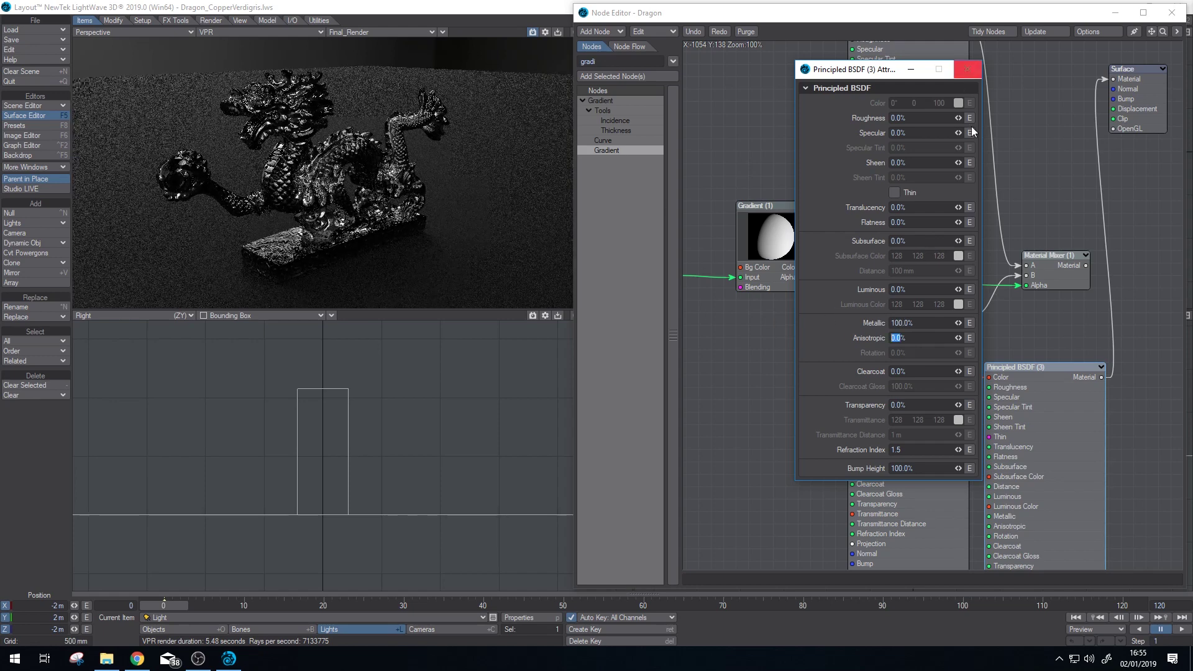
{"action": "key", "text": "shift+Tab"}
{"action": "type", "text": "0"}
{"action": "key", "text": "Tab"}
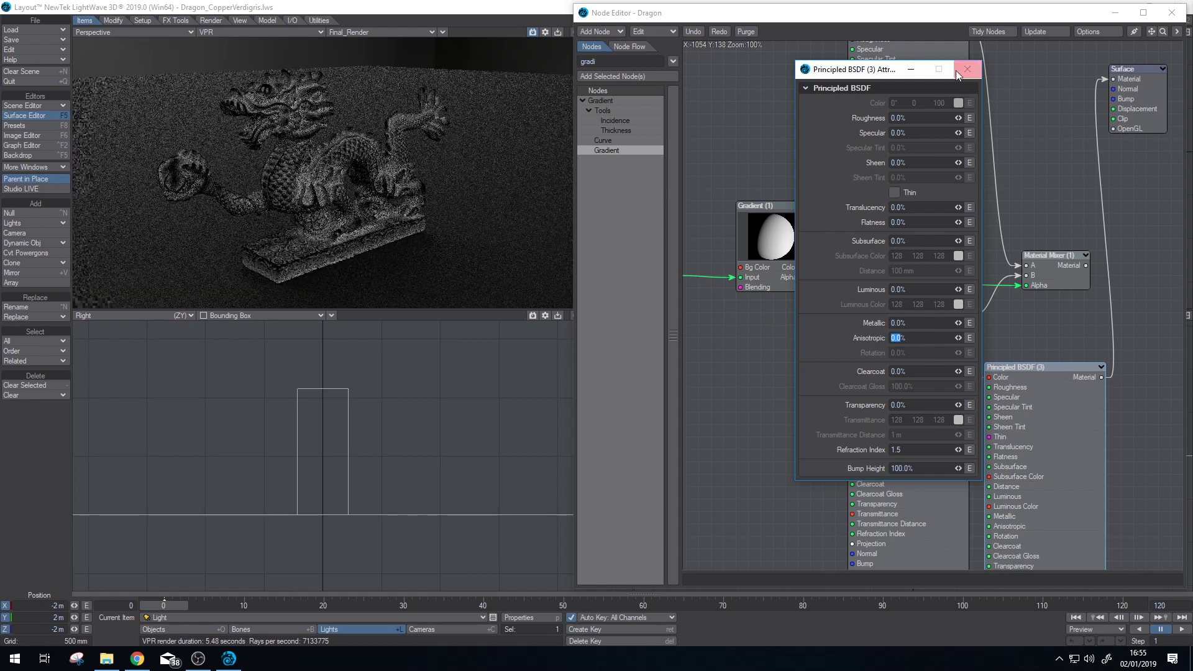
{"action": "left_click", "coordinate": [966, 69]}
- Move the gradient's white key to about 0.64 and its black key to about 0.12, and close the settings
{"action": "double_click", "coordinate": [770, 240]}
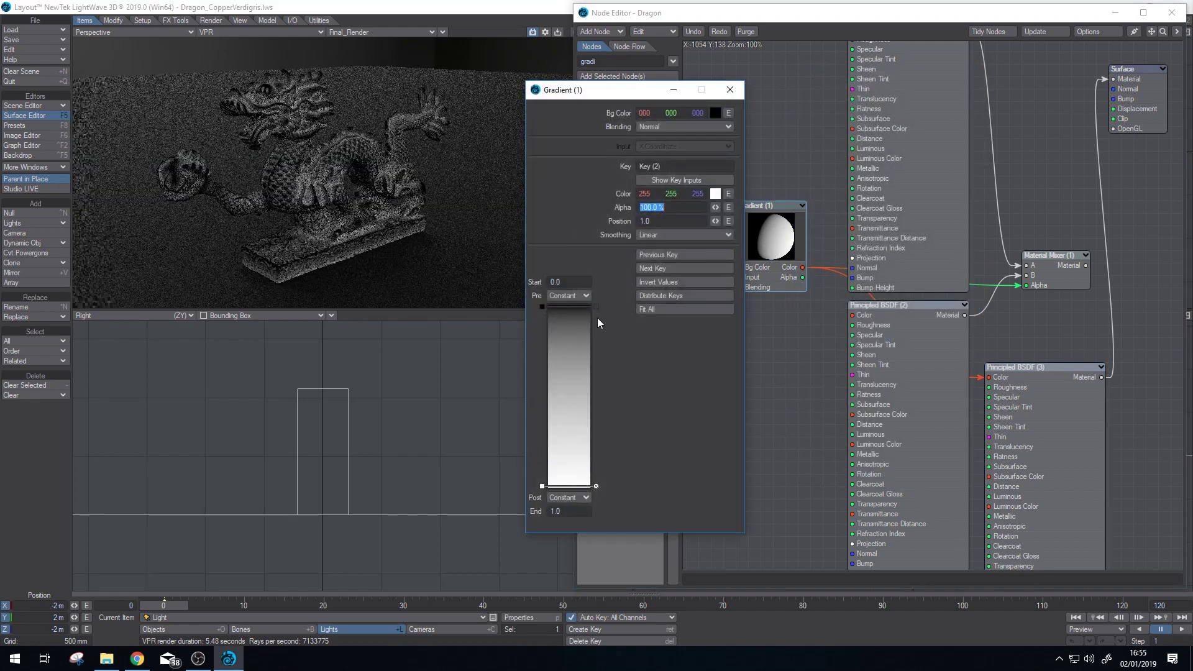
{"action": "left_click_drag", "start_coordinate": [542, 487], "coordinate": [546, 421]}
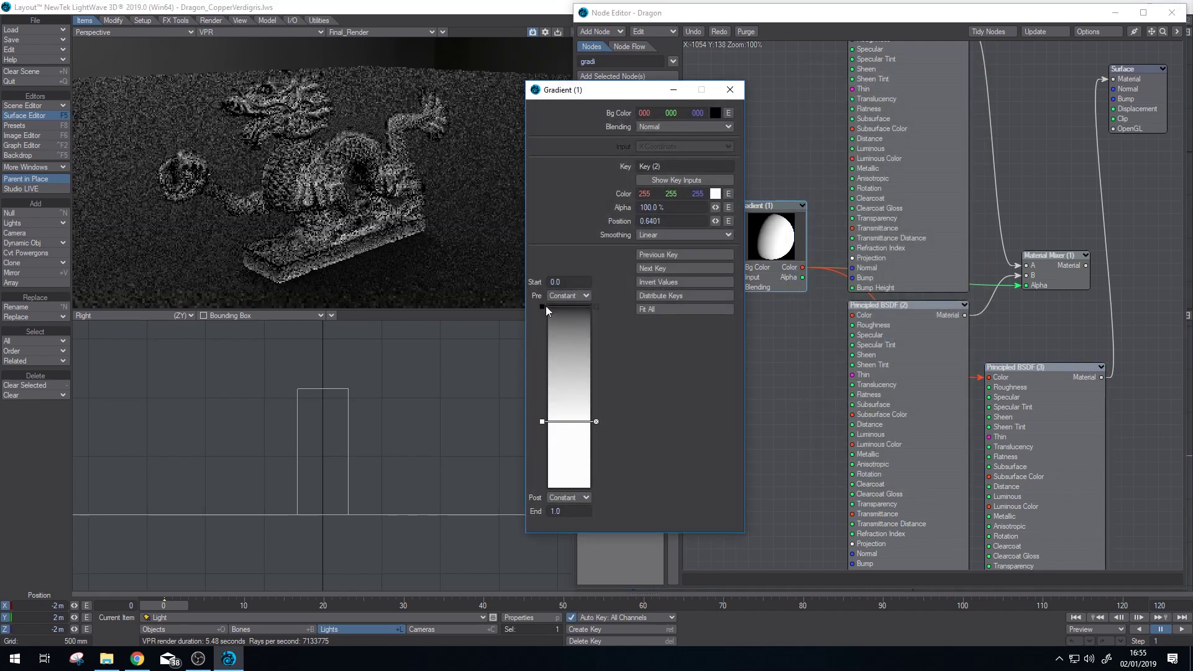
{"action": "left_click_drag", "start_coordinate": [539, 305], "coordinate": [540, 354]}
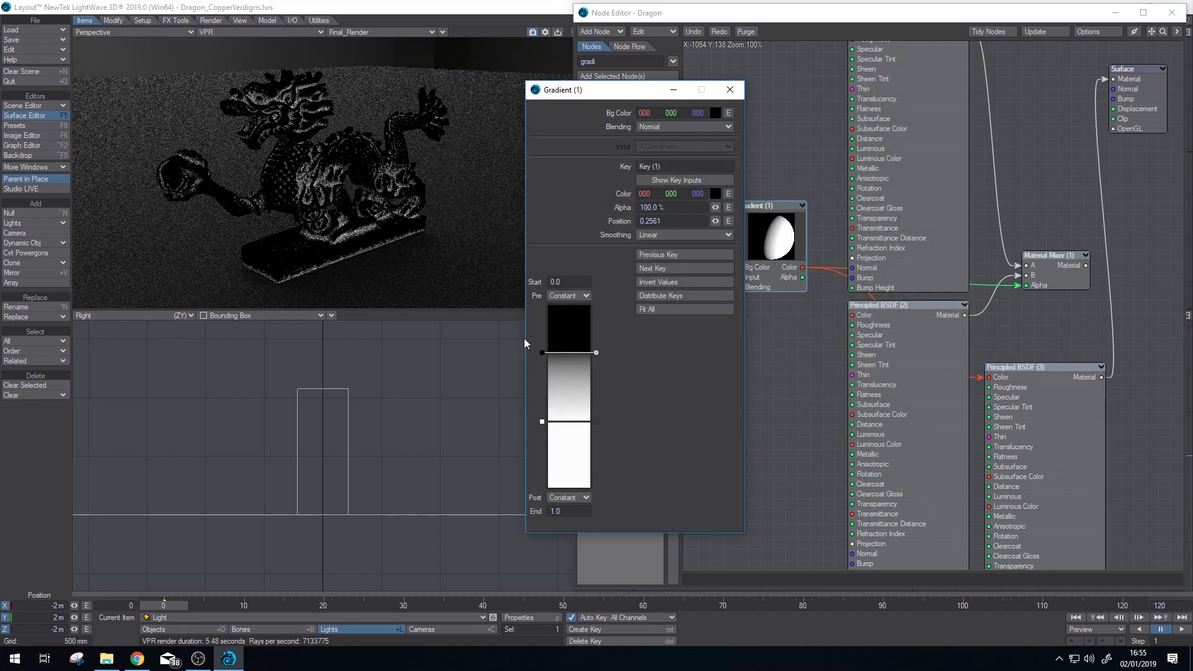
{"action": "left_click_drag", "start_coordinate": [542, 355], "coordinate": [572, 307]}
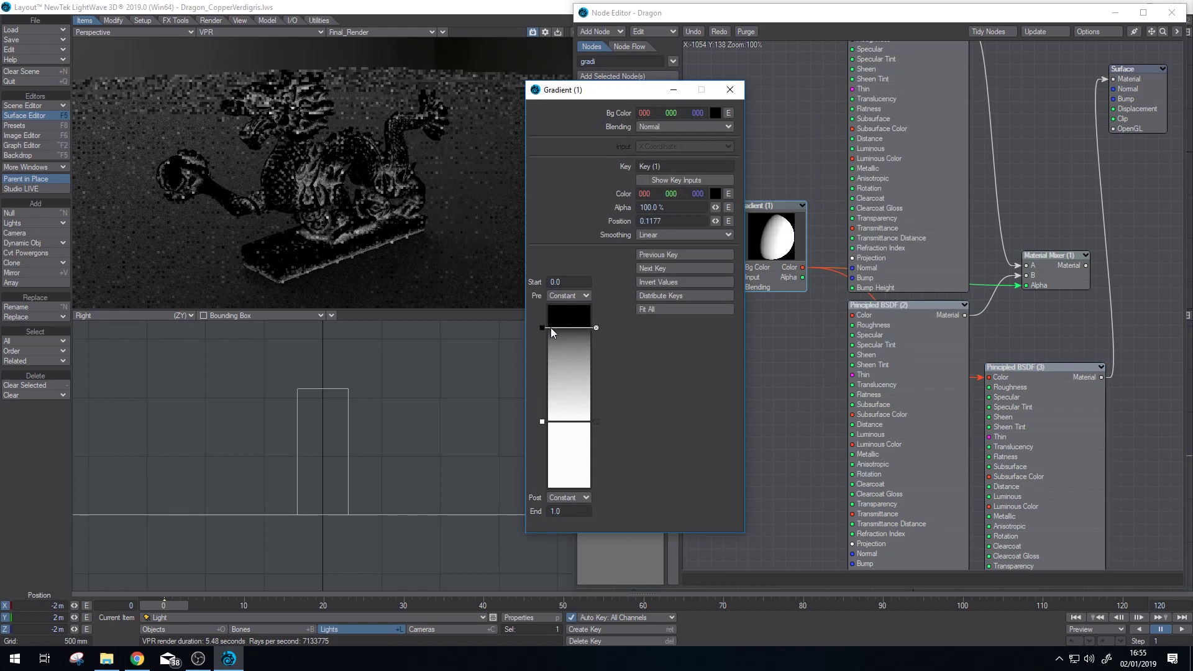
{"action": "left_click", "coordinate": [729, 89]}
- Delete the pasted BSDF, clear the node search, and reconnect the Material Mixer's output to the Surface's Material input
{"action": "left_click", "coordinate": [1025, 390]}
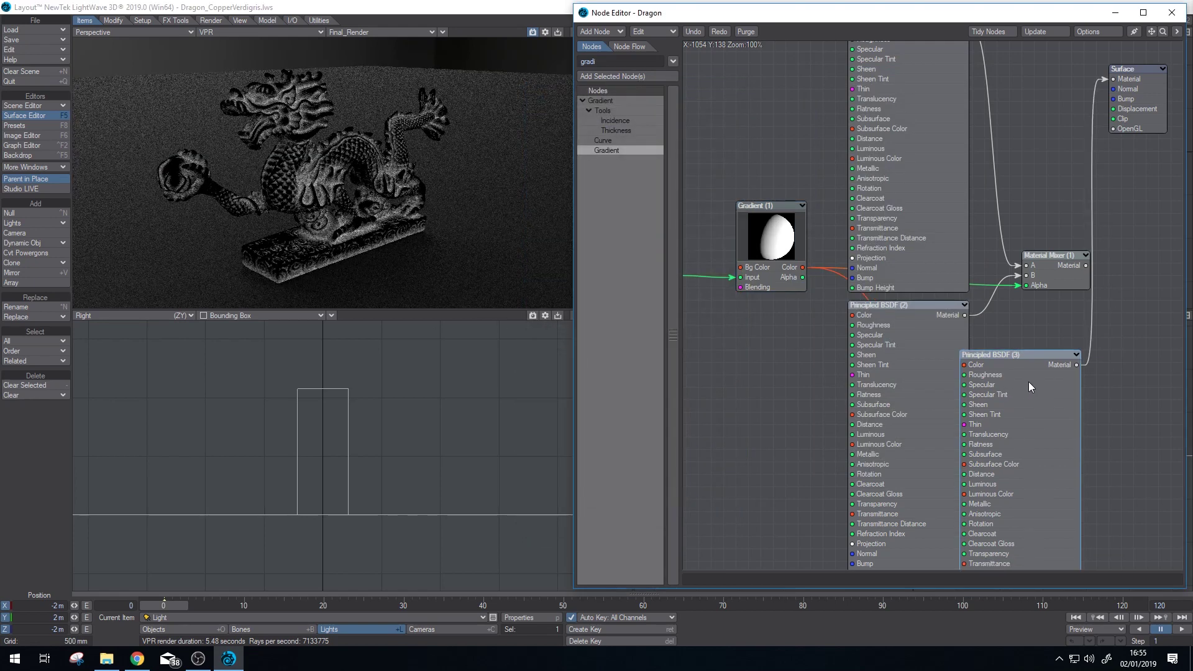
{"action": "key", "text": "Delete"}
{"action": "left_click_drag", "start_coordinate": [883, 319], "coordinate": [987, 292], "text": "alt"}
{"action": "key", "text": "BackSpace"}
{"action": "key", "text": "BackSpace"}
{"action": "key", "text": "BackSpace"}
{"action": "key", "text": "BackSpace"}
{"action": "key", "text": "BackSpace"}
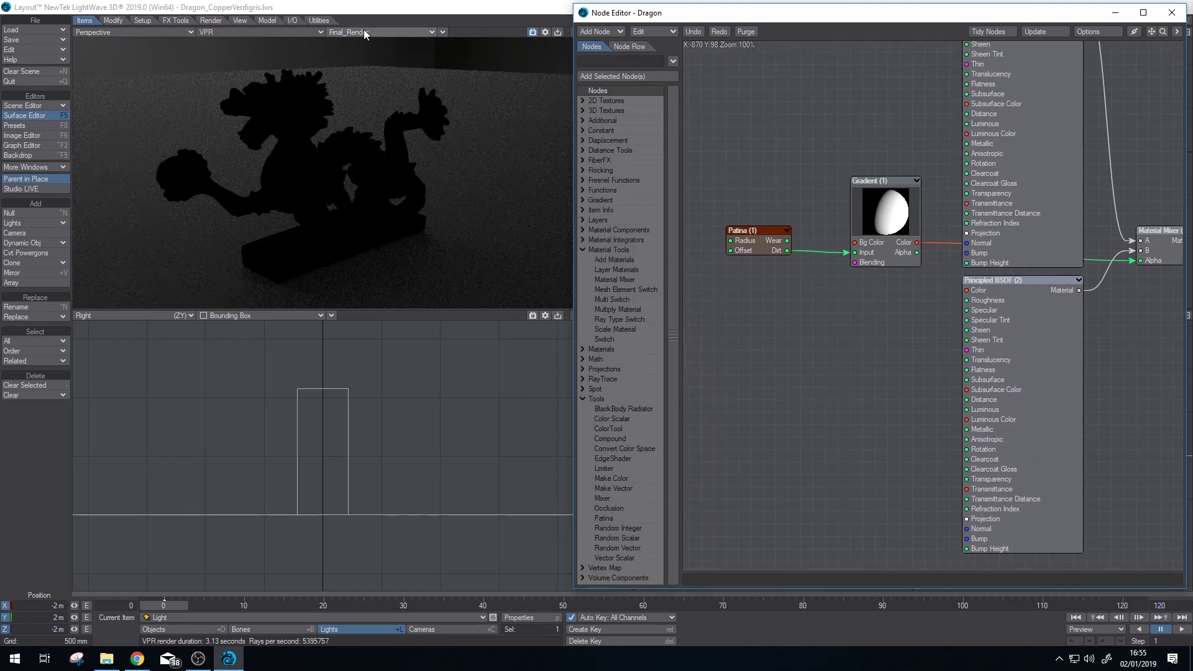
{"action": "left_click_drag", "start_coordinate": [1048, 192], "coordinate": [837, 253], "text": "alt"}
{"action": "left_click_drag", "start_coordinate": [984, 301], "coordinate": [1017, 115]}
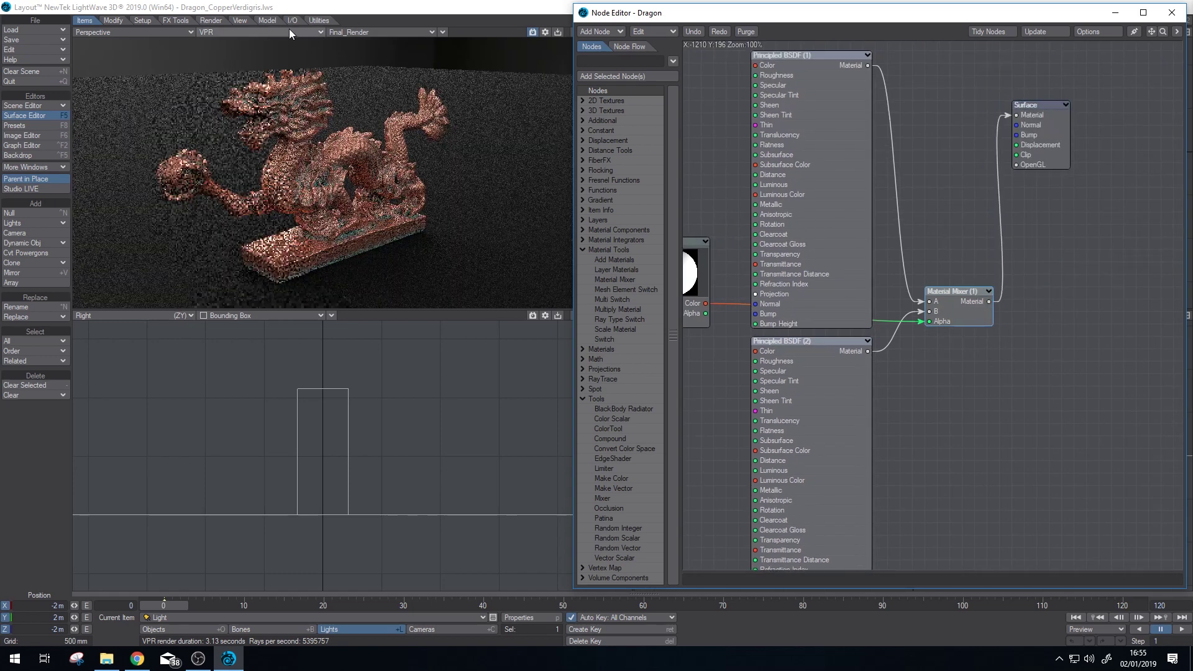
- Create a custom render buffer named Patina in the Render Properties and close them
{"action": "left_click", "coordinate": [420, 5]}
{"action": "key", "text": "ctrl+p"}
{"action": "left_click", "coordinate": [667, 77]}
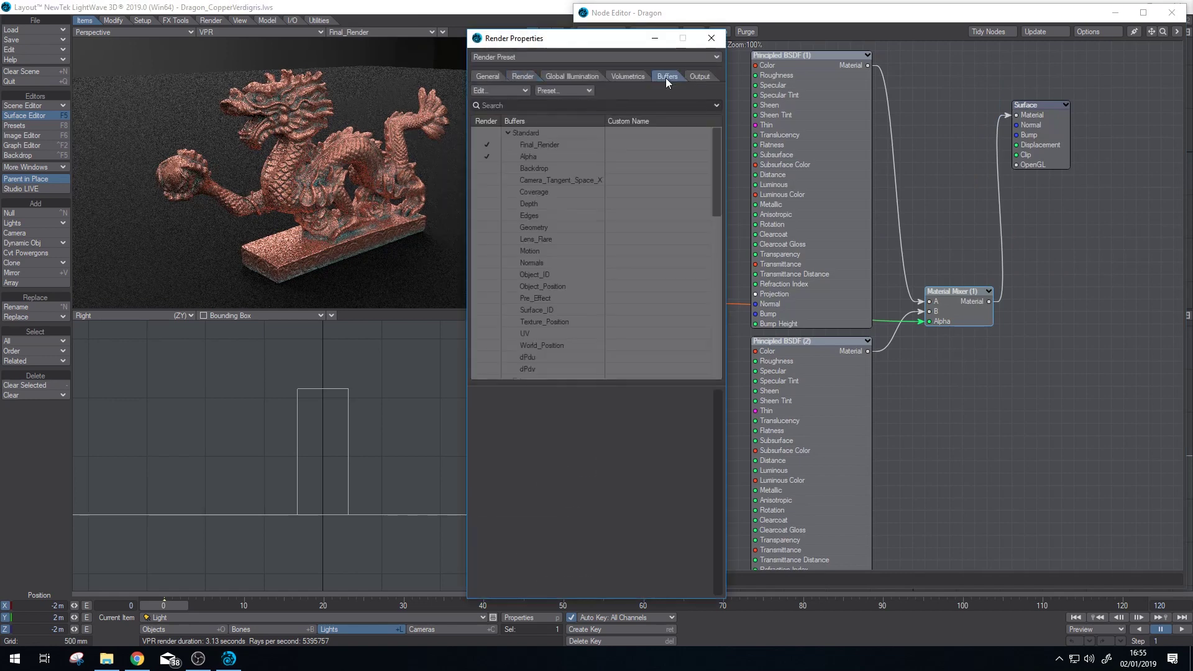
{"action": "left_click", "coordinate": [510, 91]}
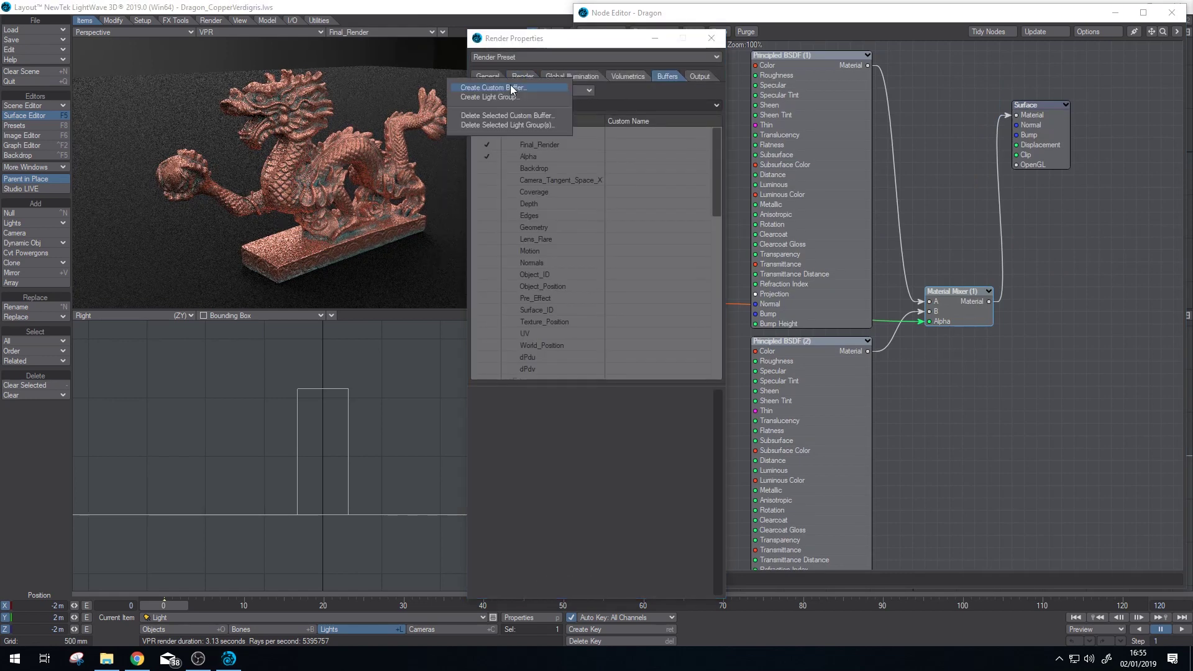
{"action": "left_click", "coordinate": [509, 88]}
{"action": "type", "text": "Patina"}
{"action": "left_click", "coordinate": [619, 323]}
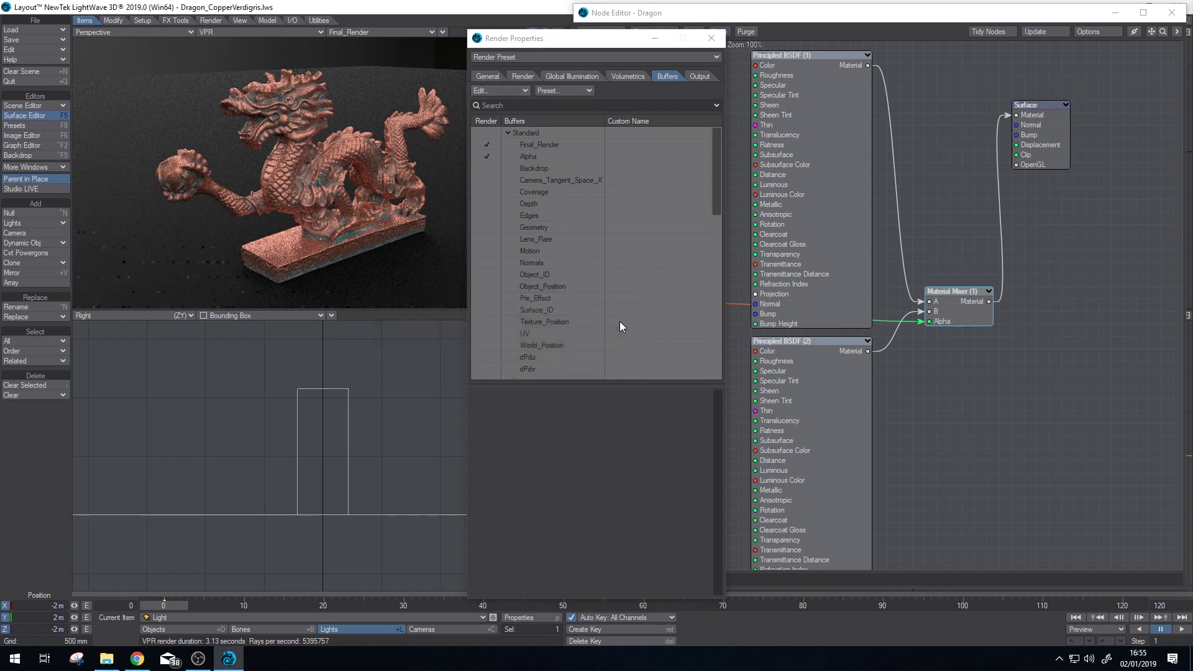
{"action": "left_click", "coordinate": [711, 38]}
{"action": "middle_click_drag", "start_coordinate": [1032, 224], "coordinate": [1101, 258]}
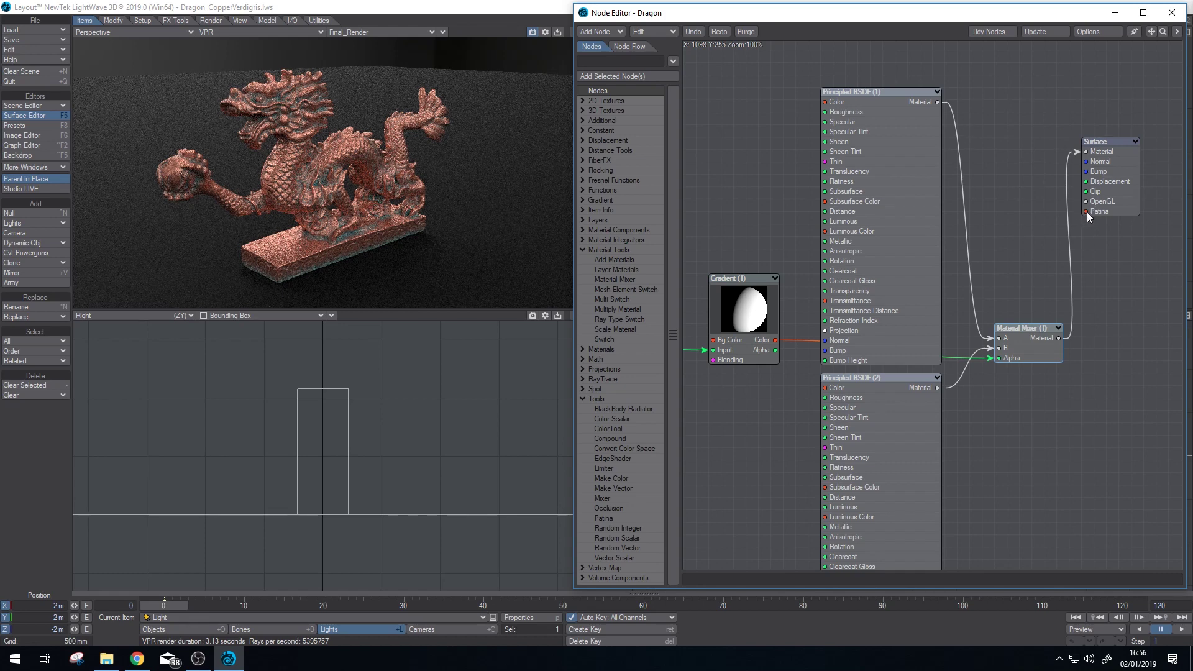
{"action": "middle_click_drag", "start_coordinate": [1030, 240], "coordinate": [1072, 231]}
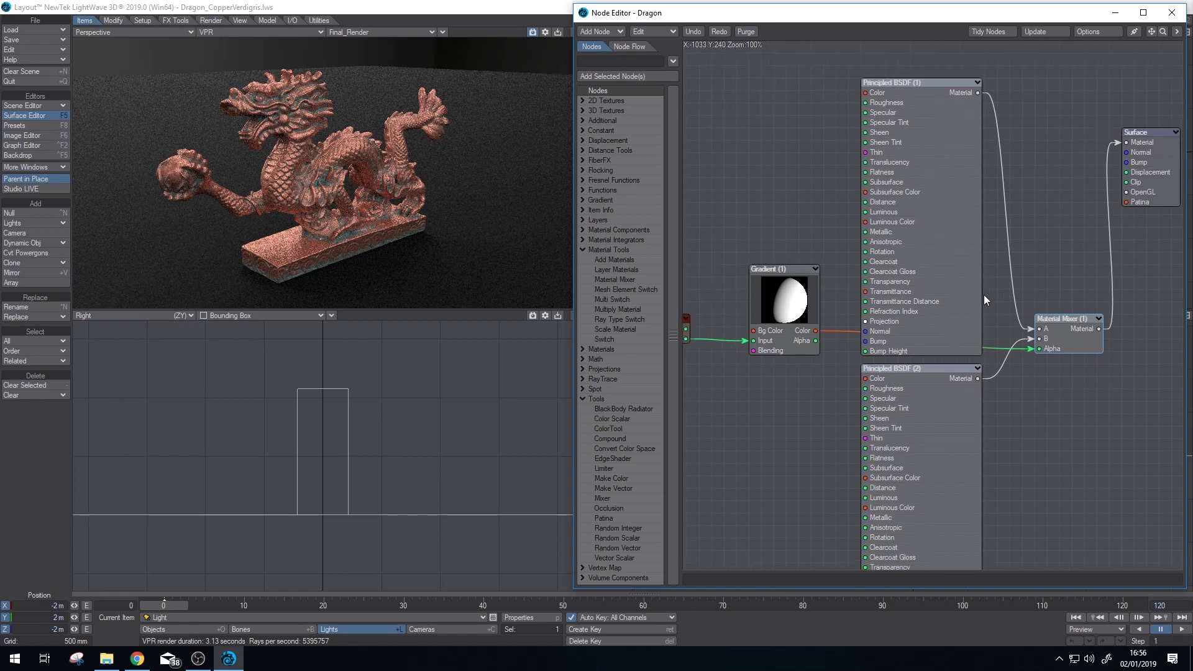
- Connect Gradient (1)'s Color output to the Surface's Patina input and display the Patina buffer in the VPR viewport
{"action": "left_click_drag", "start_coordinate": [818, 330], "coordinate": [1128, 202]}
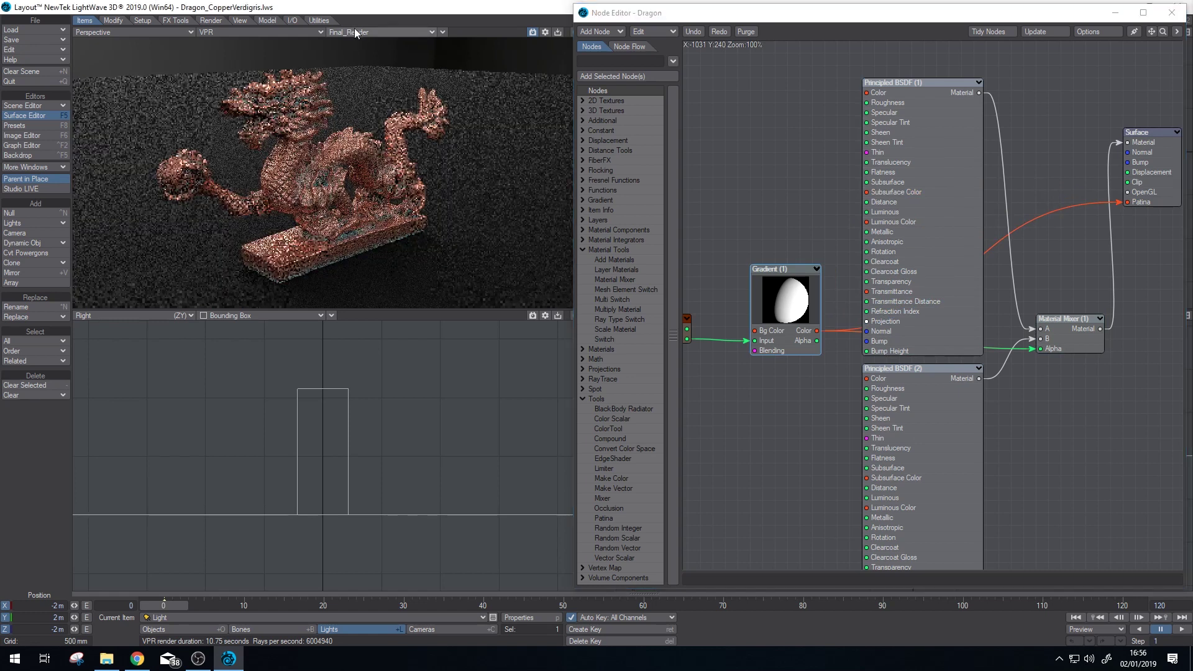
{"action": "left_click", "coordinate": [353, 33]}
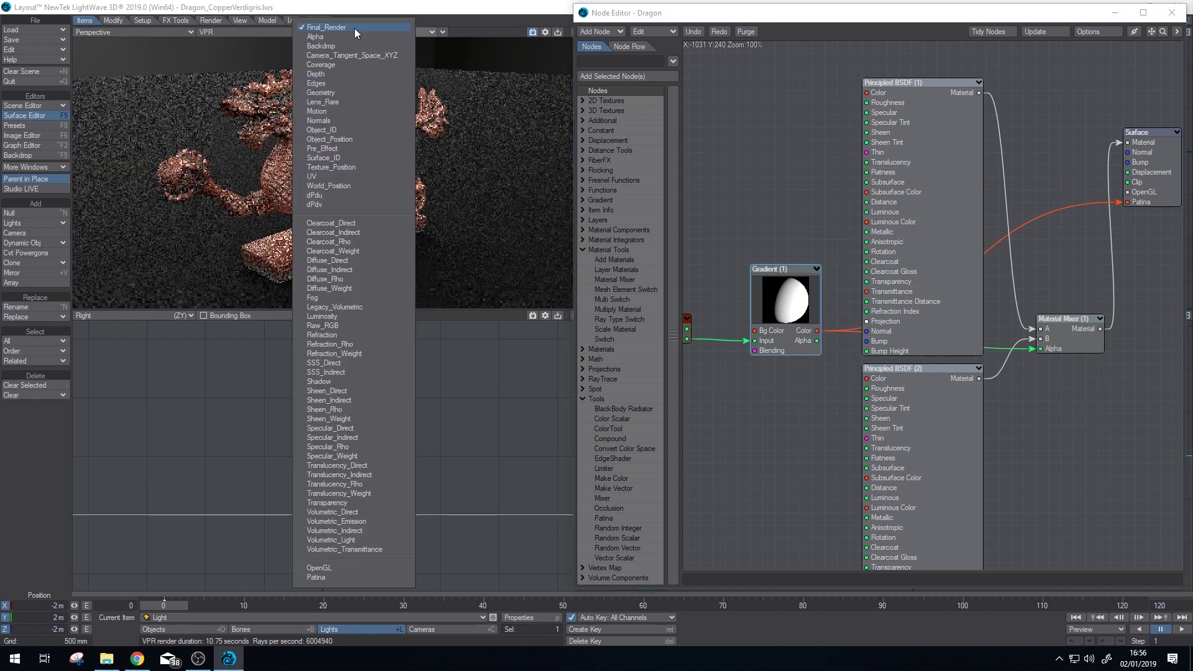
{"action": "left_click", "coordinate": [315, 577]}
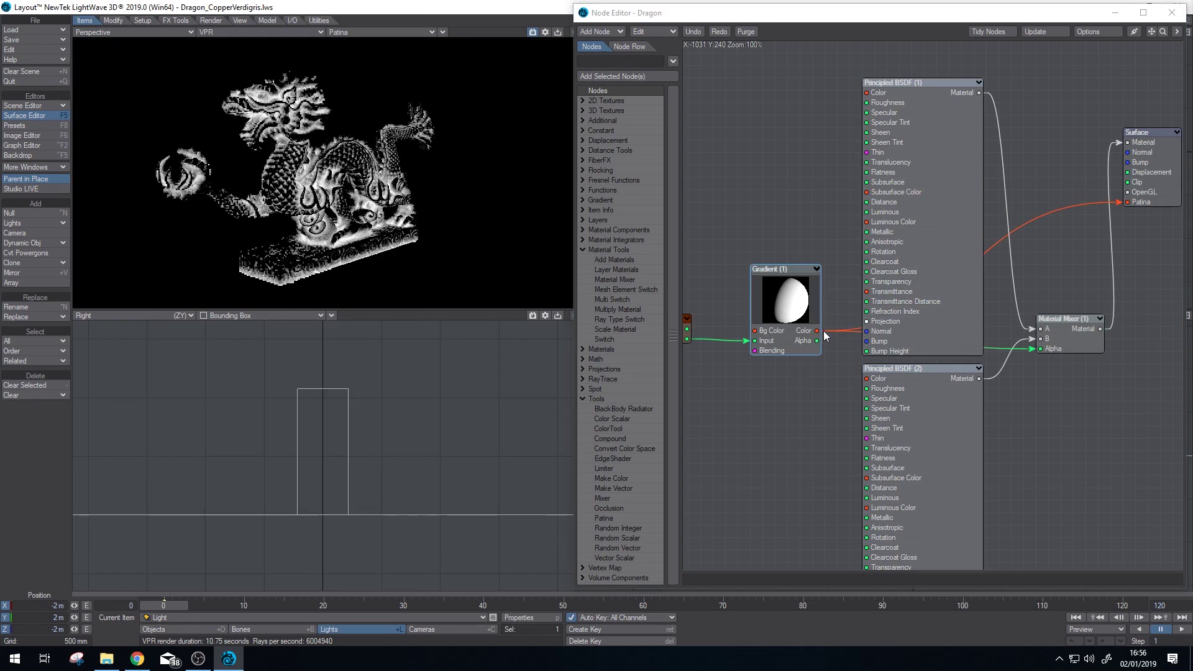
- Move Gradient (1)'s black key to about 0.16 and its white key to just below 0.5, and close its settings
{"action": "double_click", "coordinate": [785, 301]}
{"action": "left_click_drag", "start_coordinate": [609, 93], "coordinate": [692, 74]}
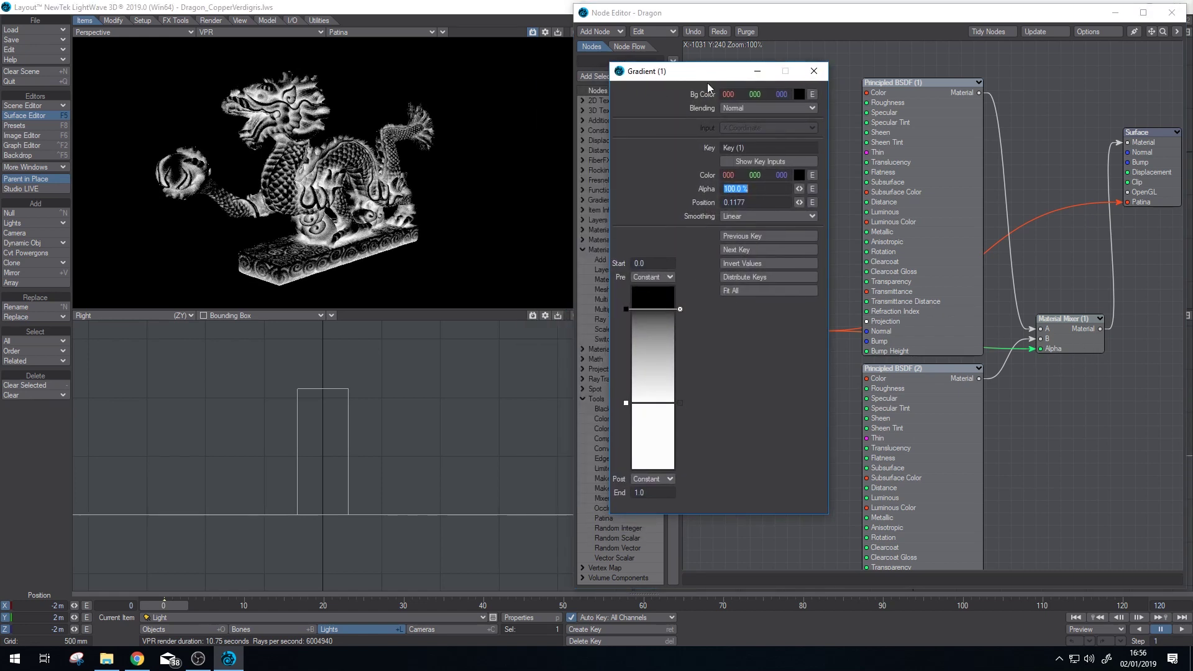
{"action": "left_click_drag", "start_coordinate": [628, 308], "coordinate": [626, 318]}
{"action": "left_click_drag", "start_coordinate": [626, 405], "coordinate": [629, 390]}
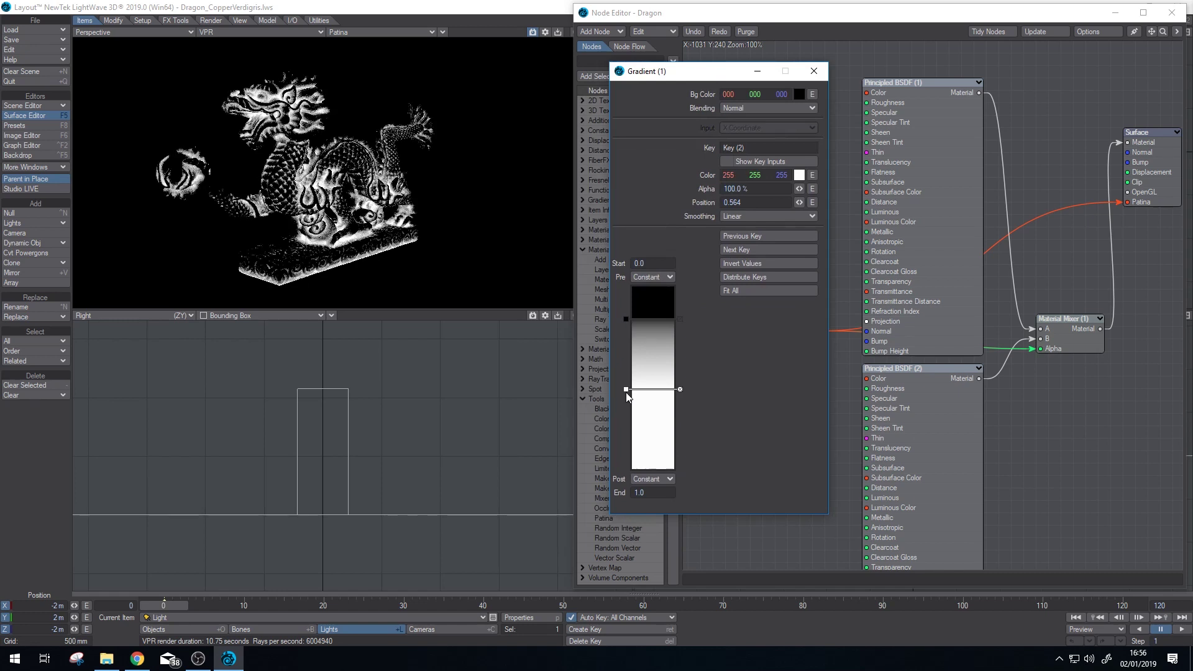
{"action": "left_click_drag", "start_coordinate": [629, 390], "coordinate": [628, 378]}
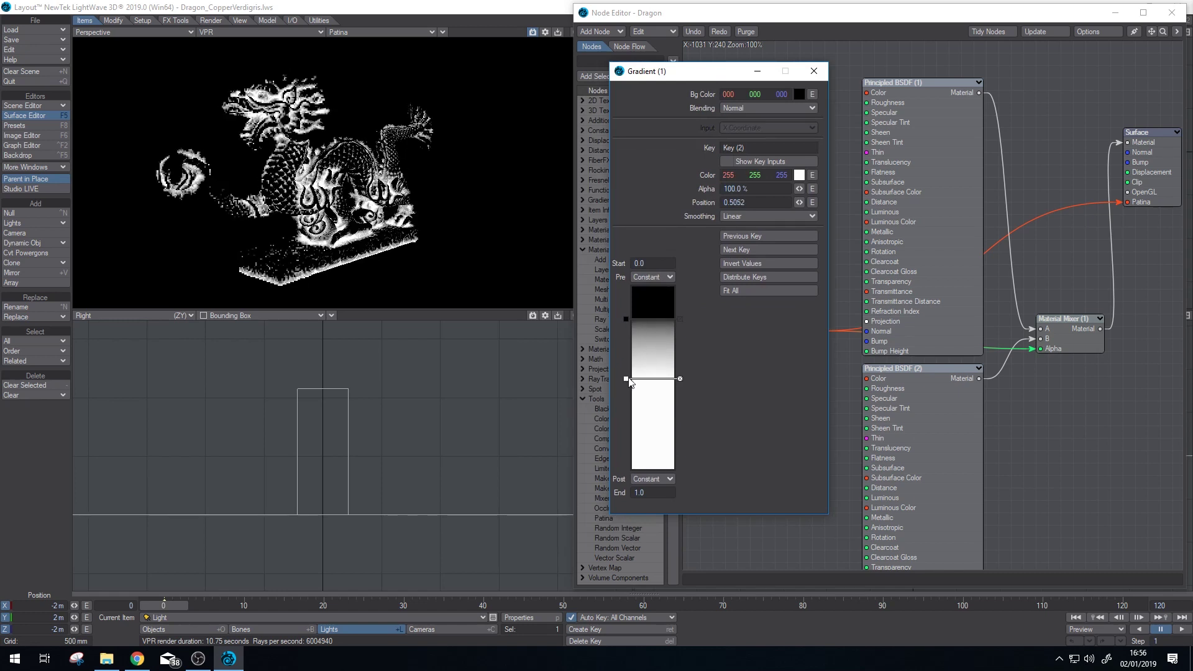
{"action": "left_click", "coordinate": [626, 321]}
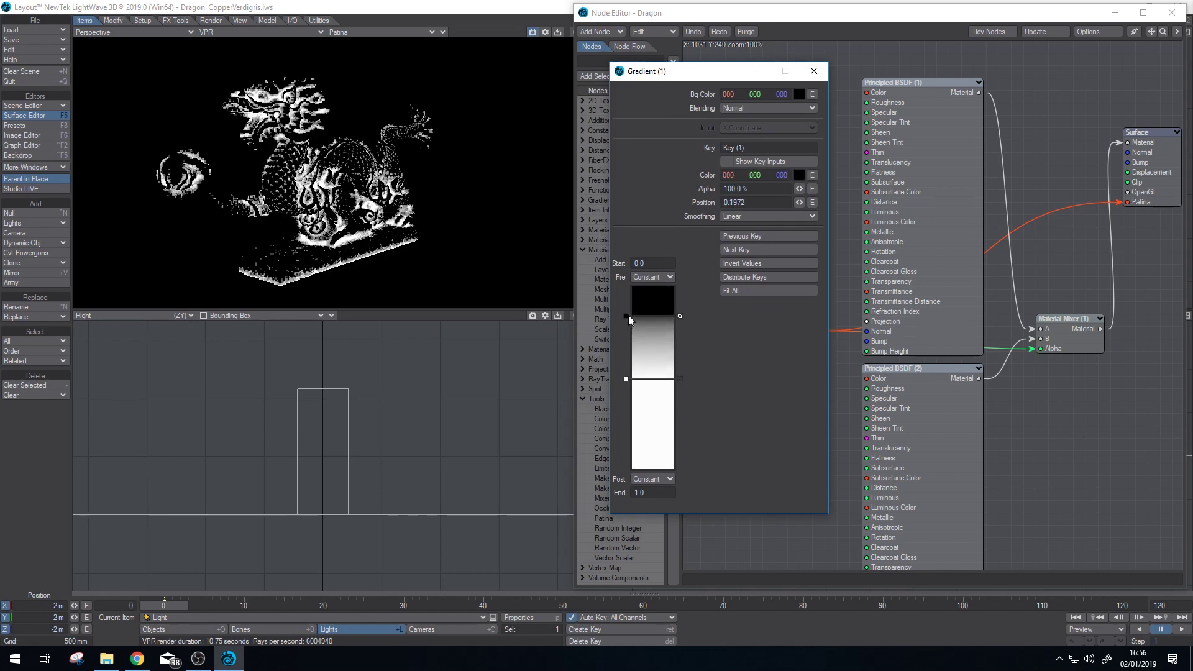
{"action": "left_click_drag", "start_coordinate": [626, 323], "coordinate": [629, 314]}
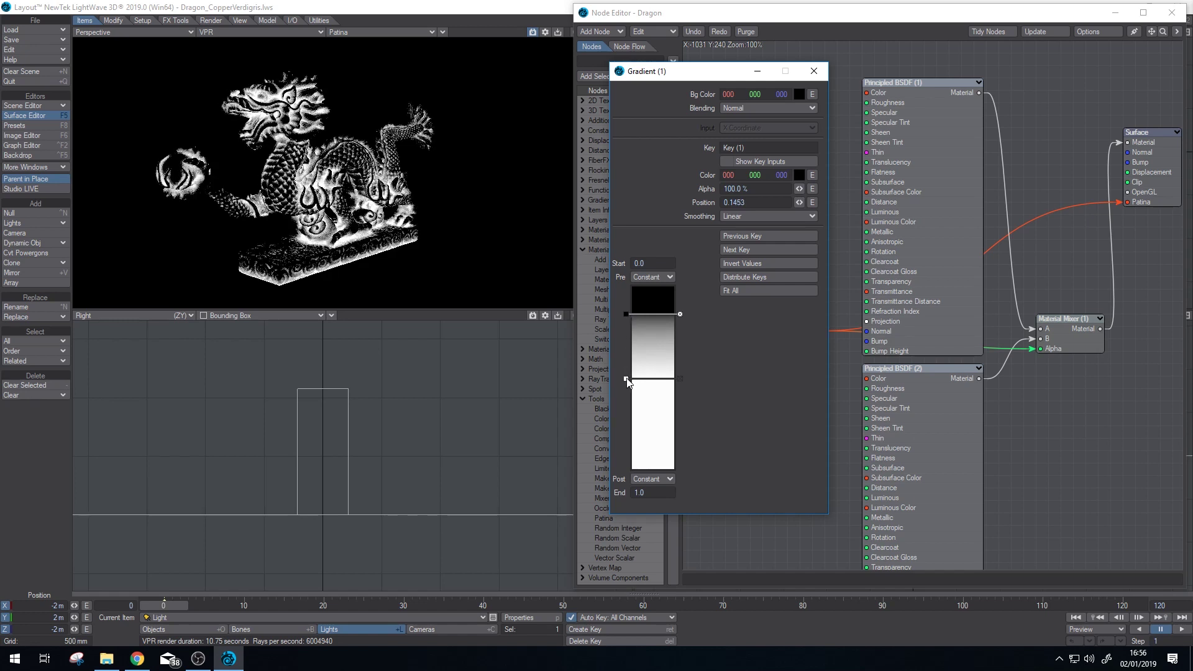
{"action": "left_click_drag", "start_coordinate": [625, 378], "coordinate": [626, 371]}
{"action": "left_click_drag", "start_coordinate": [626, 314], "coordinate": [626, 316]}
{"action": "left_click", "coordinate": [822, 71]}
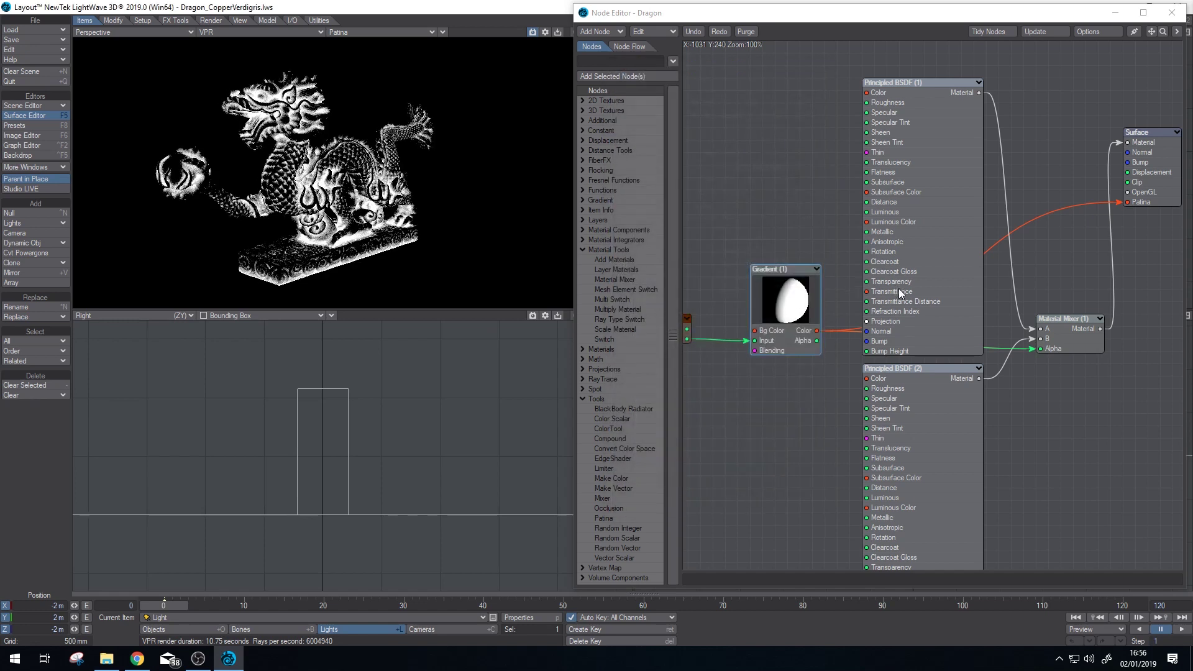
- Switch the VPR viewport back to the Final_Render buffer
{"action": "left_click_drag", "start_coordinate": [945, 322], "coordinate": [828, 323], "text": "alt"}
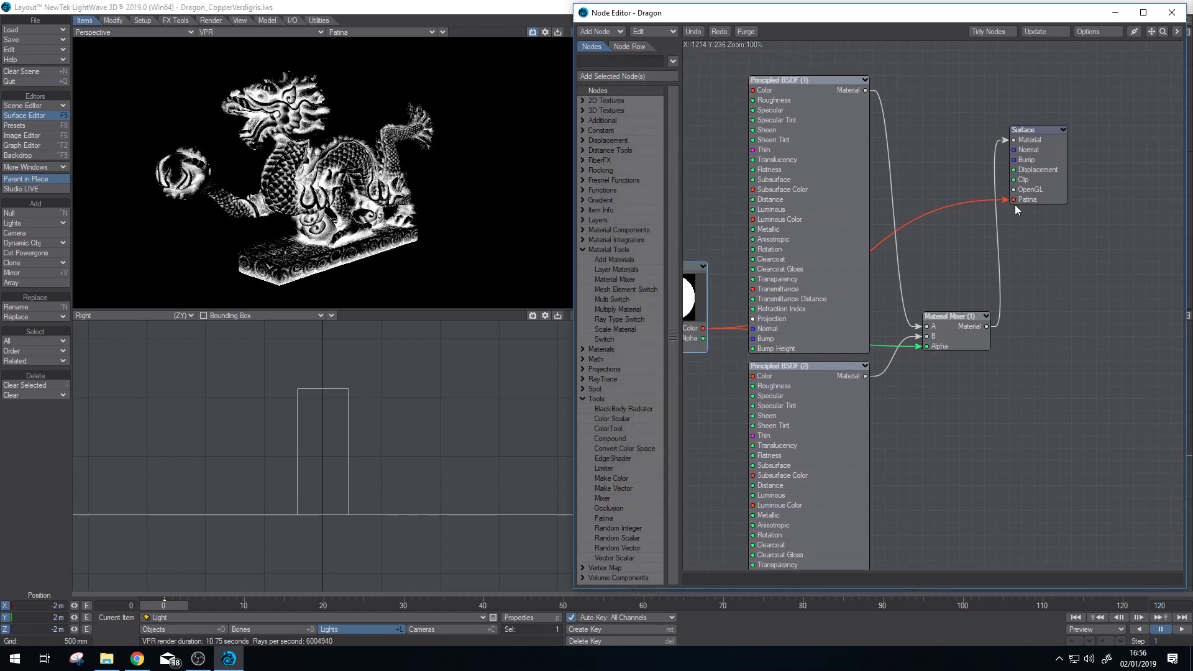
{"action": "left_click", "coordinate": [347, 31]}
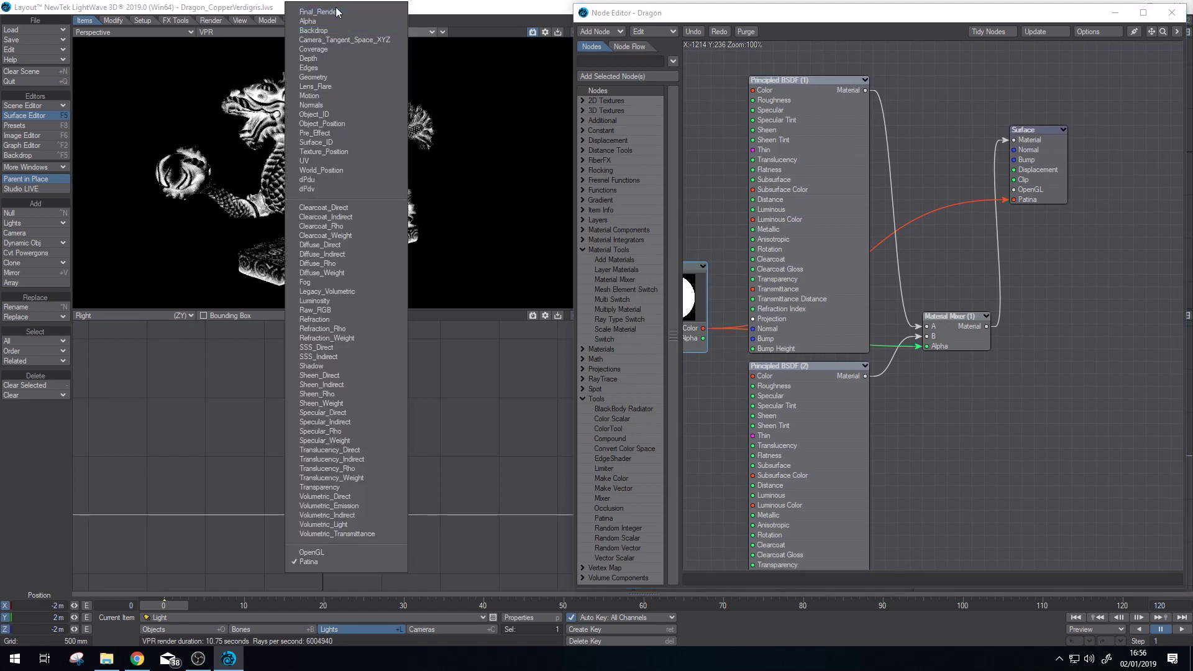
{"action": "left_click", "coordinate": [339, 10]}
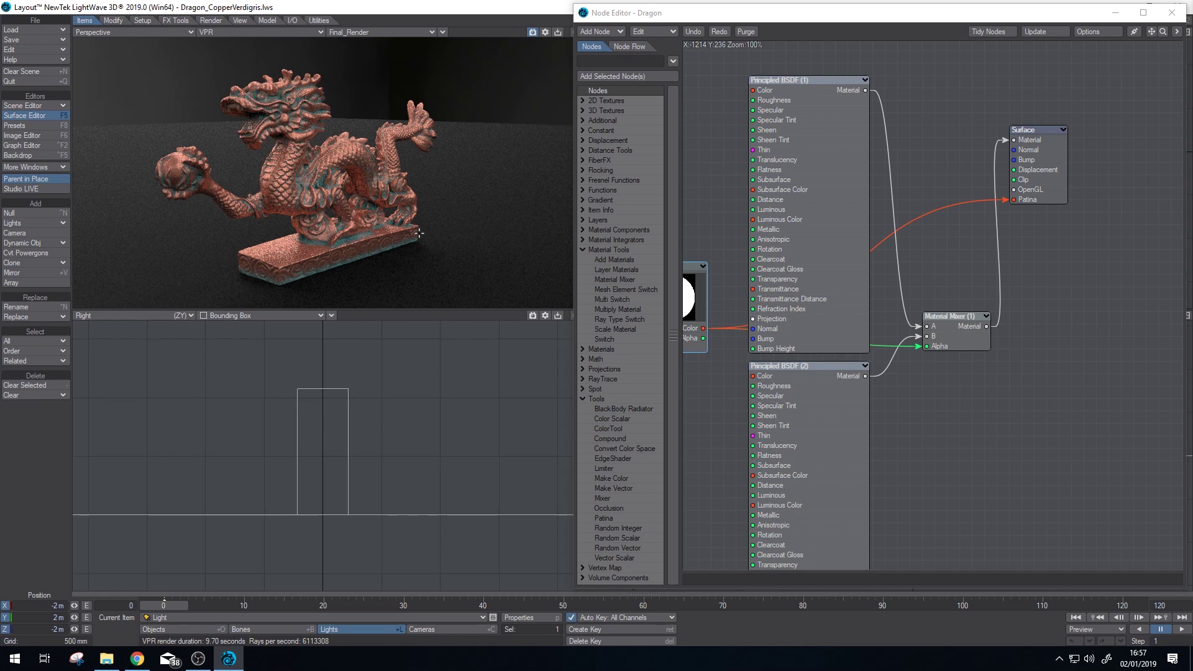
- Duplicate the copper Principled BSDF (1) and place the copy above it
{"action": "left_click_drag", "start_coordinate": [837, 237], "coordinate": [830, 318], "text": "alt"}
{"action": "key", "text": "ctrl+v"}
{"action": "left_click_drag", "start_coordinate": [949, 293], "coordinate": [887, 168]}
- Set Principled BSDF (3)'s Roughness to 1%, Metallic to 100% and color saturation to 208, and close its settings
{"action": "double_click", "coordinate": [887, 168]}
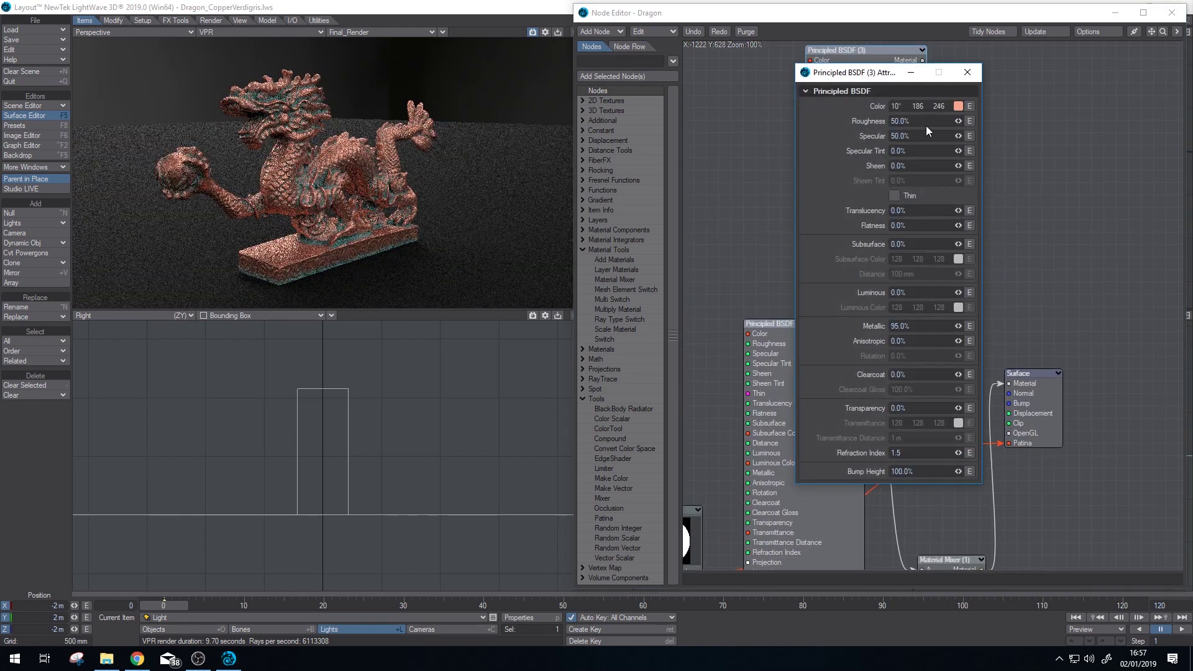
{"action": "left_click_drag", "start_coordinate": [911, 121], "coordinate": [775, 107]}
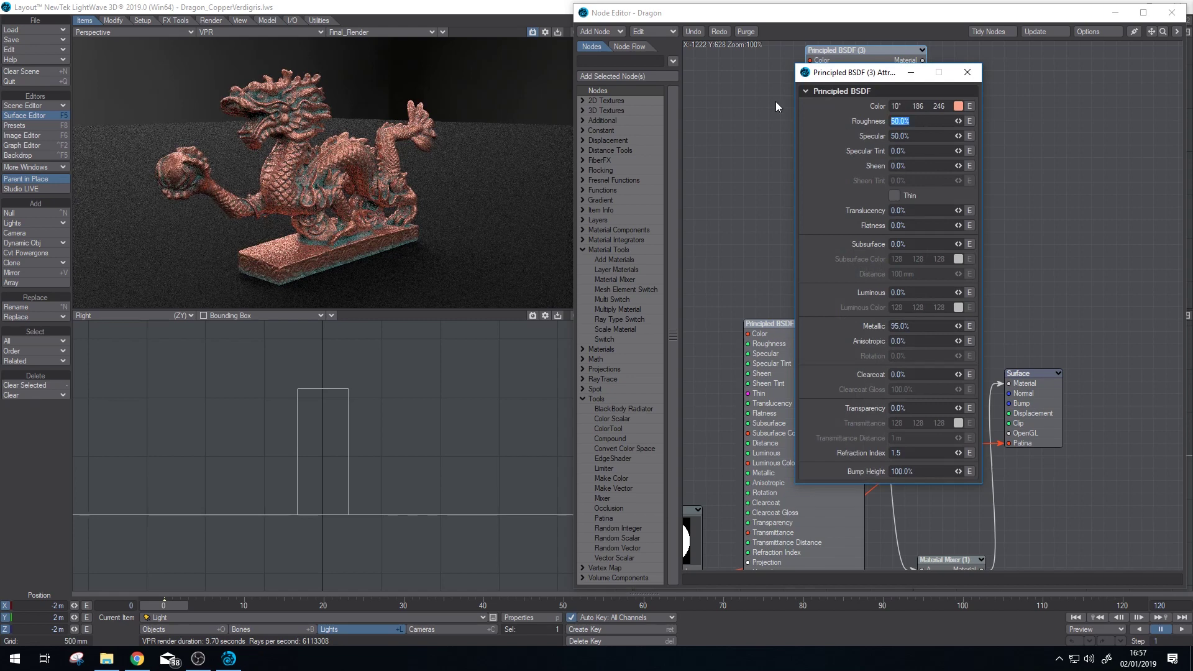
{"action": "type", "text": "1"}
{"action": "key", "text": "Tab"}
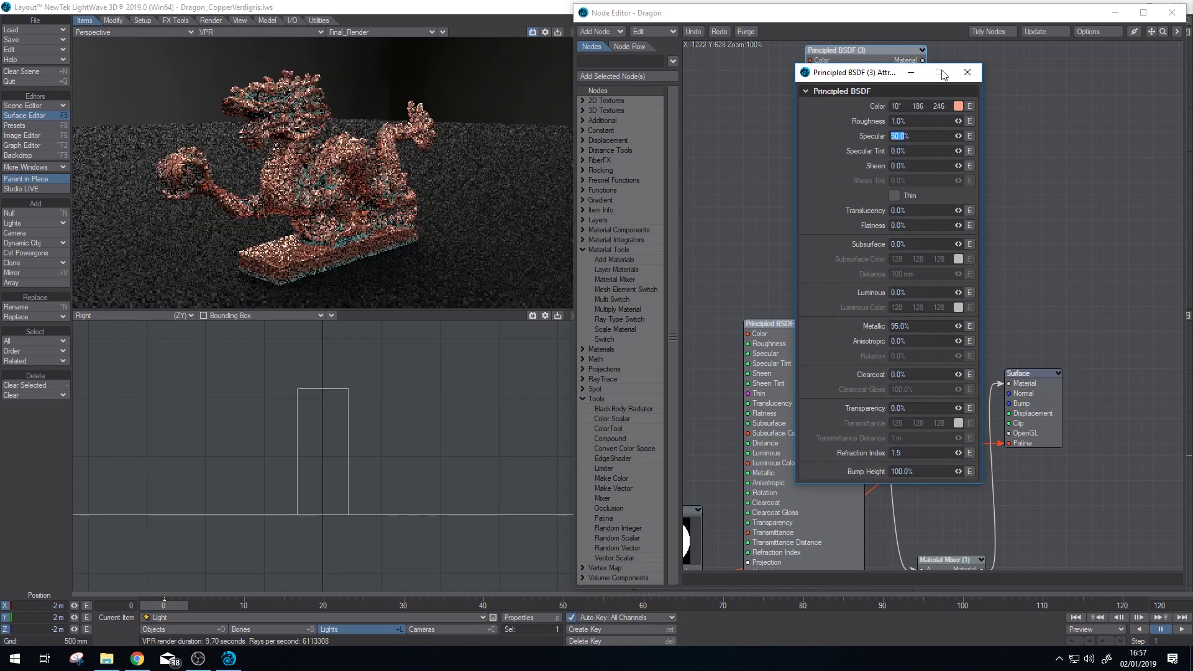
{"action": "left_click", "coordinate": [901, 325]}
{"action": "type", "text": "100"}
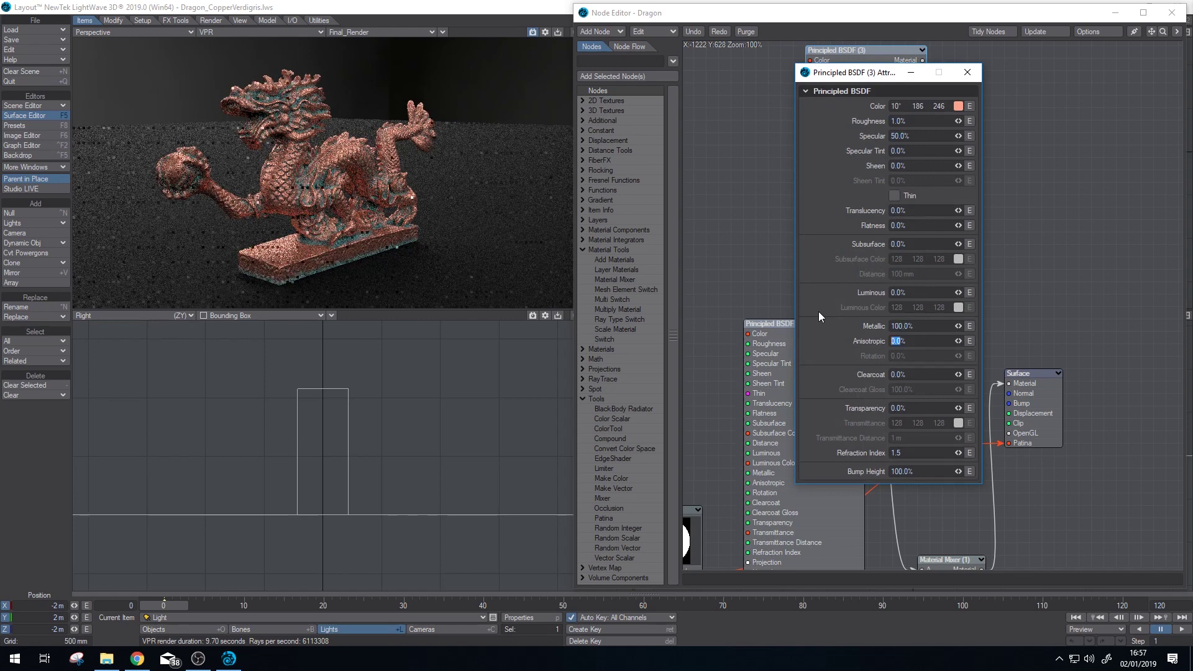
{"action": "key", "text": "Tab"}
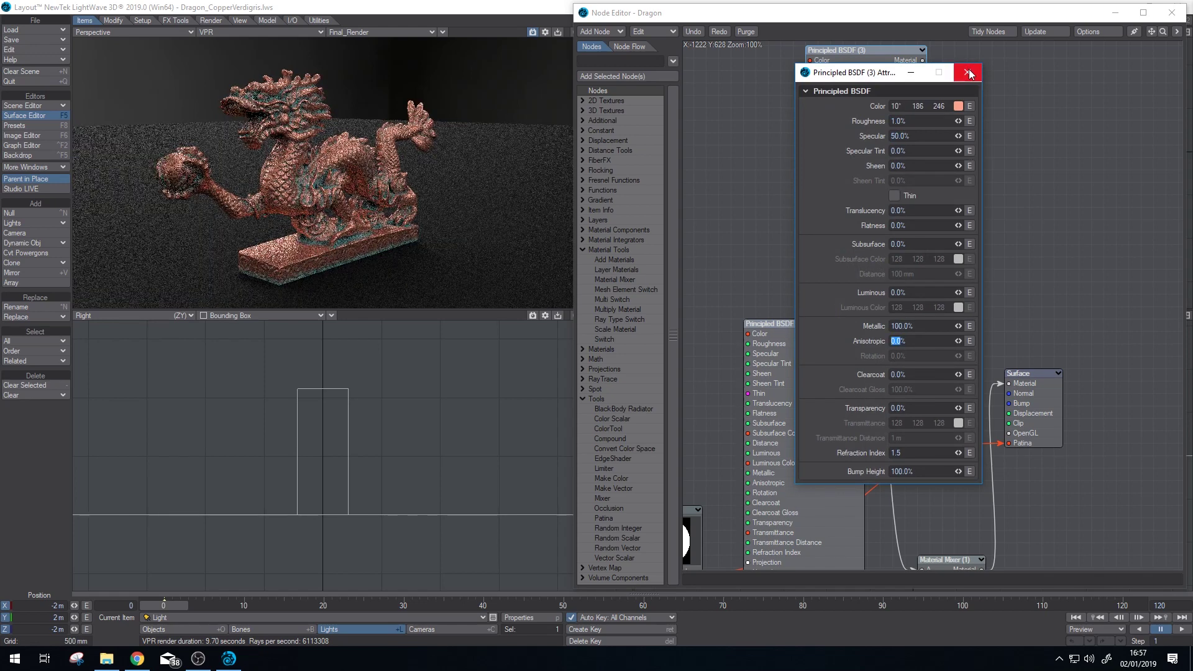
{"action": "right_click", "coordinate": [929, 107]}
{"action": "left_click_drag", "start_coordinate": [917, 106], "coordinate": [928, 106]}
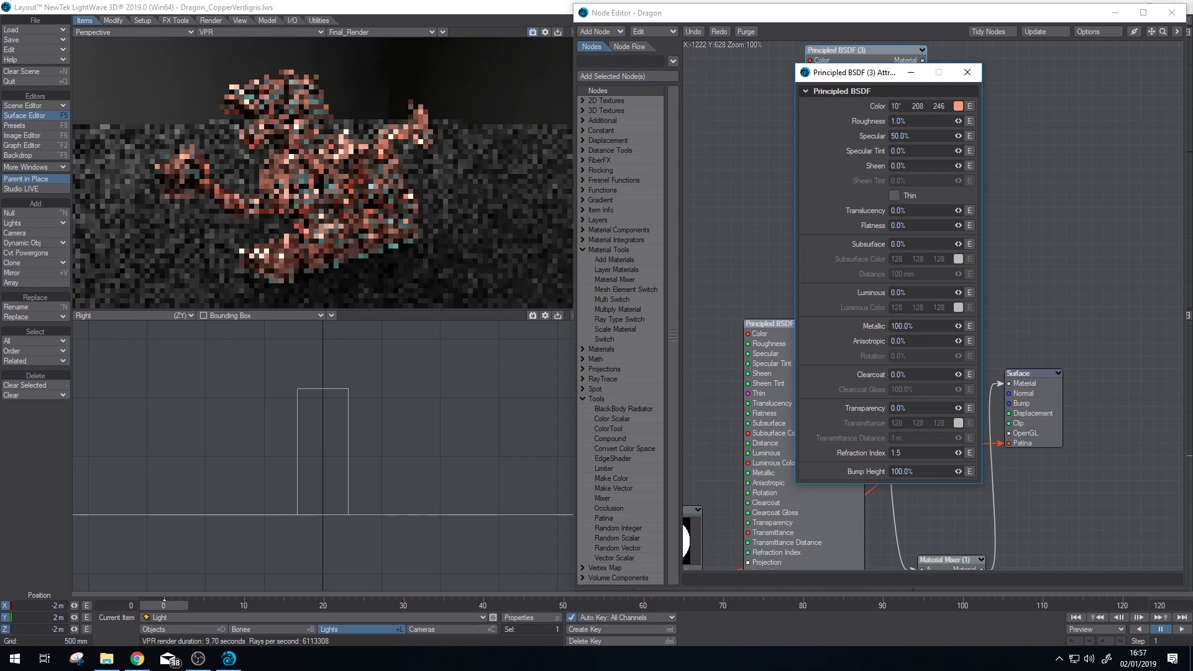
{"action": "left_click", "coordinate": [967, 72]}
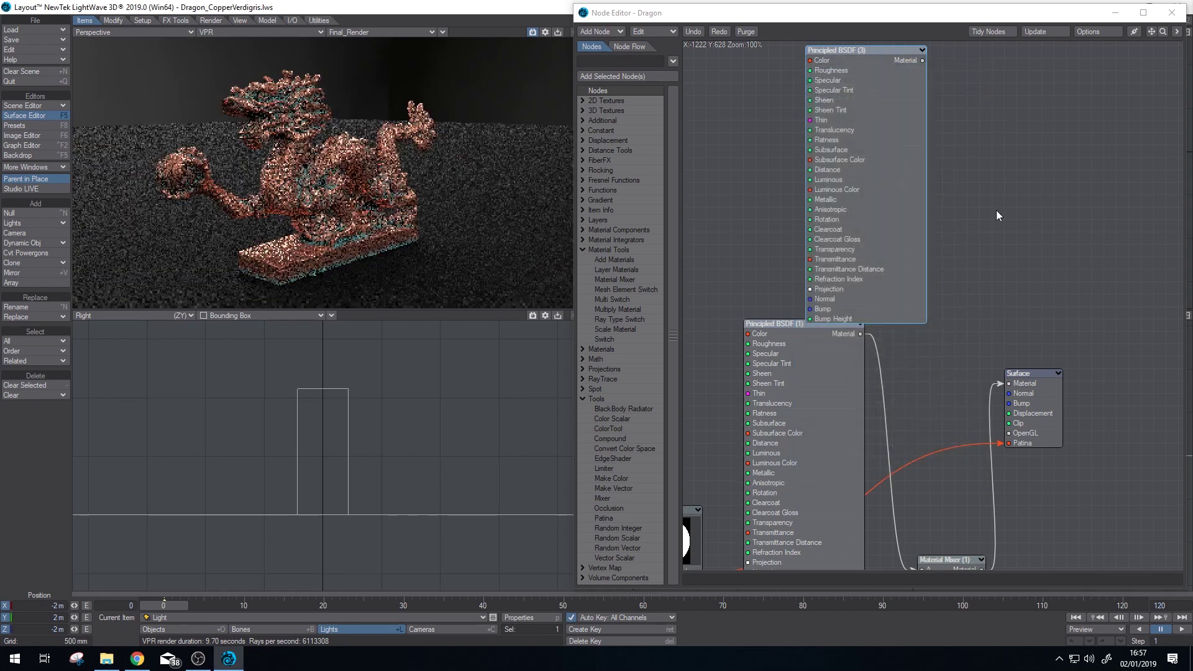
- Move Principled BSDF (3) clear of Principled BSDF (1) so the two nodes no longer overlap
{"action": "left_click_drag", "start_coordinate": [1063, 322], "coordinate": [1060, 175], "text": "alt"}
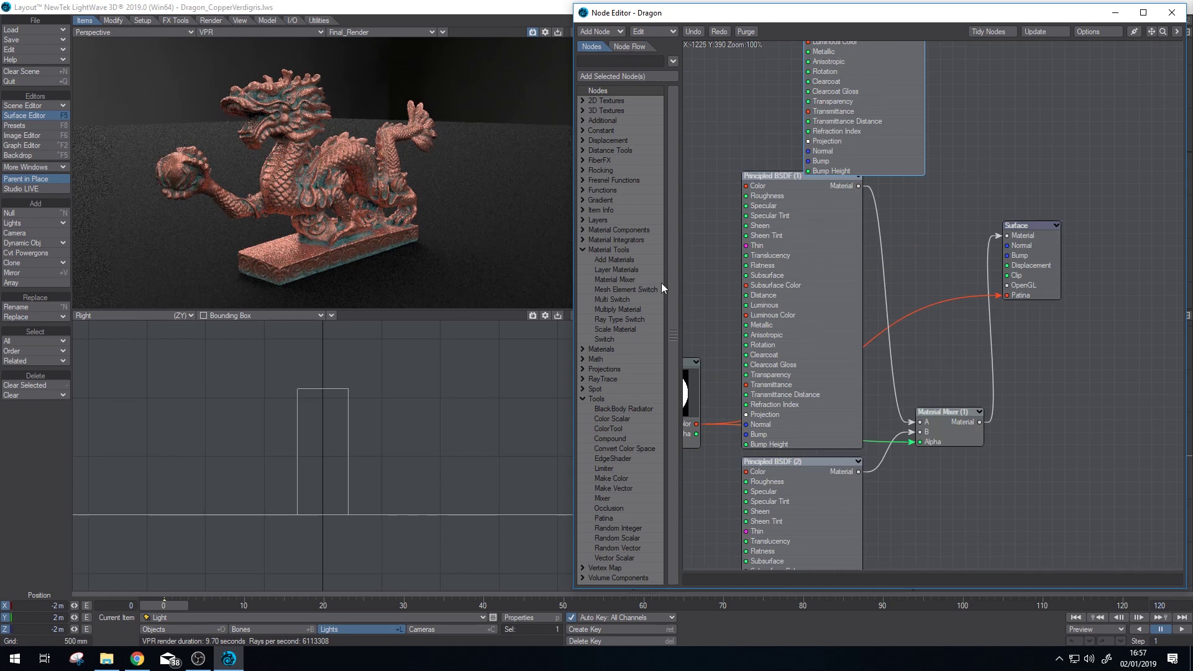
{"action": "left_click_drag", "start_coordinate": [987, 185], "coordinate": [1023, 297], "text": "alt"}
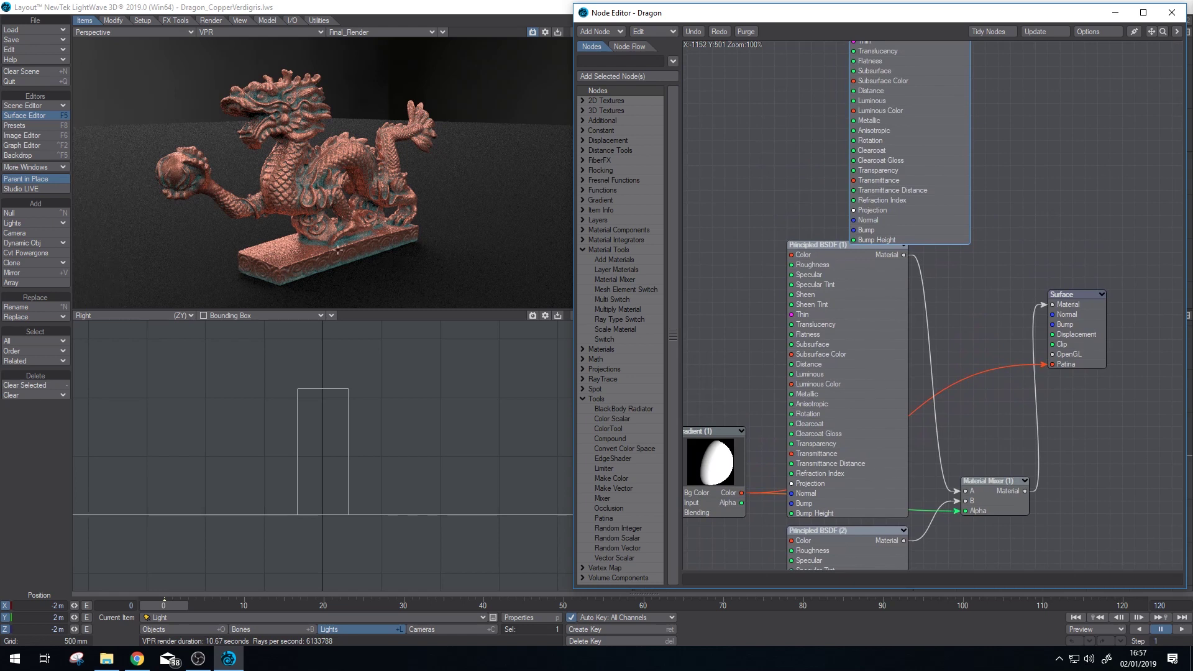
{"action": "left_click_drag", "start_coordinate": [917, 185], "coordinate": [917, 288], "text": "alt"}
{"action": "left_click_drag", "start_coordinate": [933, 131], "coordinate": [904, 149]}
{"action": "left_click_drag", "start_coordinate": [992, 317], "coordinate": [899, 149], "text": "alt"}
{"action": "left_click_drag", "start_coordinate": [994, 278], "coordinate": [1093, 266]}
{"action": "left_click_drag", "start_coordinate": [909, 427], "coordinate": [1062, 364]}
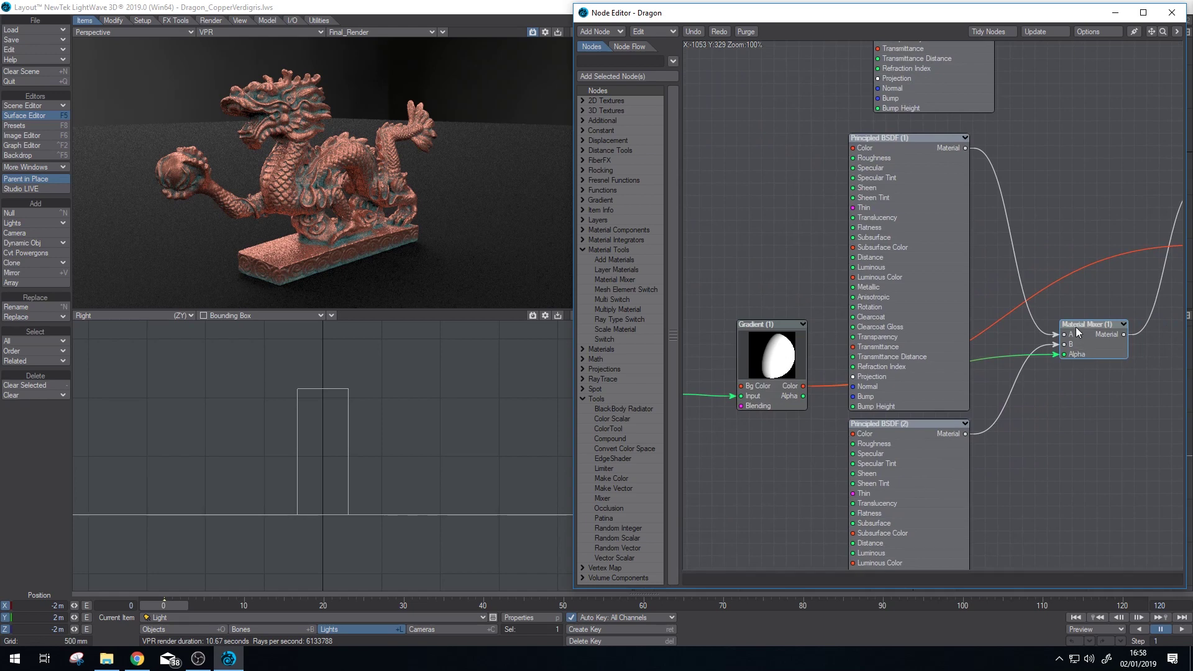
- Duplicate the Material Mixer, place the copy above the original, and connect Patina's Wear output to the copy's Alpha
{"action": "key", "text": "ctrl+v"}
{"action": "left_click_drag", "start_coordinate": [931, 291], "coordinate": [1106, 88]}
{"action": "left_click_drag", "start_coordinate": [1086, 162], "coordinate": [987, 335], "text": "alt"}
{"action": "left_click_drag", "start_coordinate": [1010, 282], "coordinate": [1057, 269]}
{"action": "left_click_drag", "start_coordinate": [775, 464], "coordinate": [992, 276], "text": "alt"}
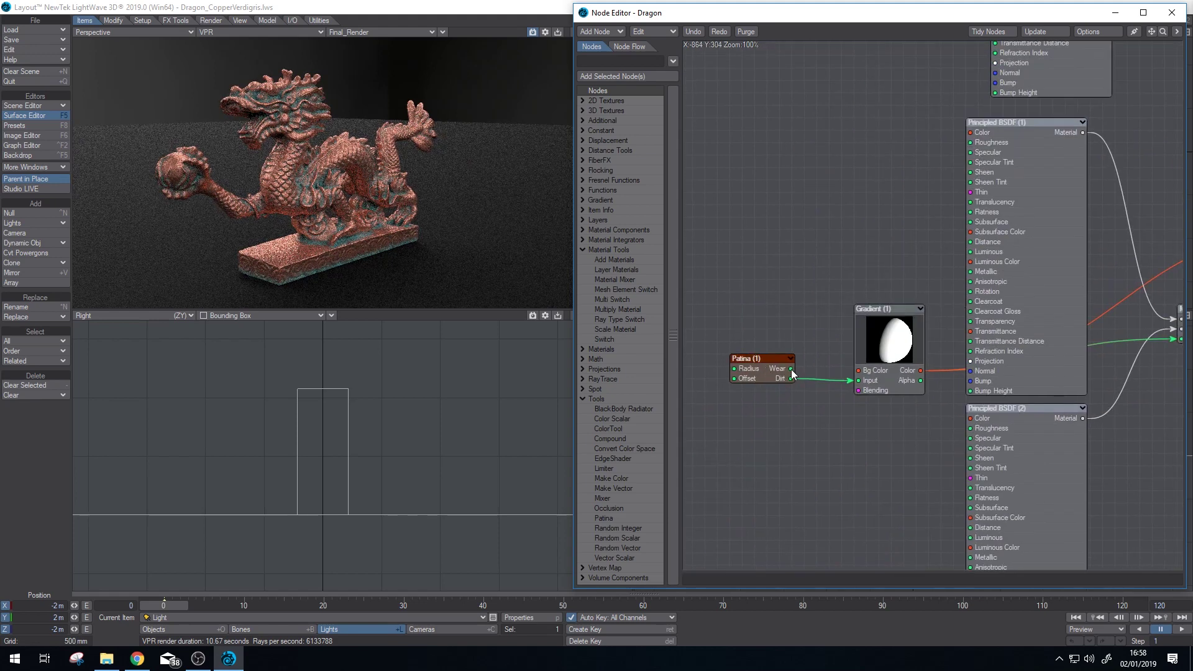
{"action": "left_click_drag", "start_coordinate": [788, 373], "coordinate": [1149, 190], "text": "alt"}
{"action": "left_click_drag", "start_coordinate": [1087, 343], "coordinate": [907, 348], "text": "alt"}
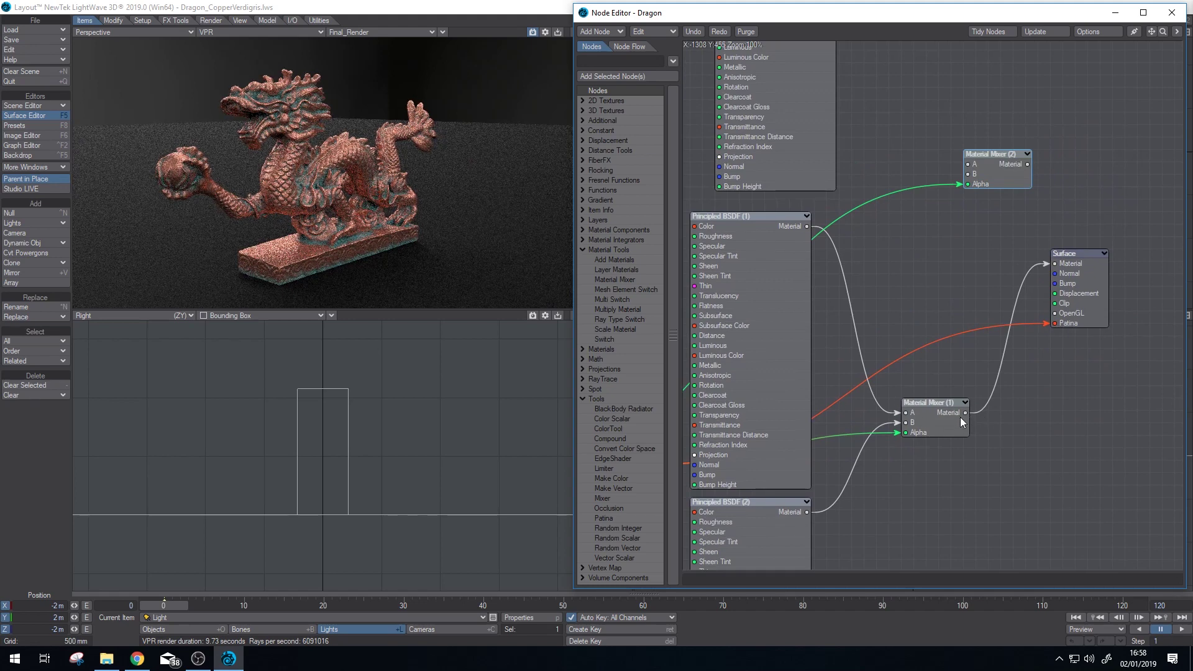
- Feed Material Mixer (1) into input A and Principled BSDF (3) into input B of Material Mixer (2), and connect its output to the Surface's Material
{"action": "left_click_drag", "start_coordinate": [965, 412], "coordinate": [967, 164]}
{"action": "left_click_drag", "start_coordinate": [897, 89], "coordinate": [907, 263], "text": "alt"}
{"action": "left_click_drag", "start_coordinate": [841, 103], "coordinate": [1064, 435]}
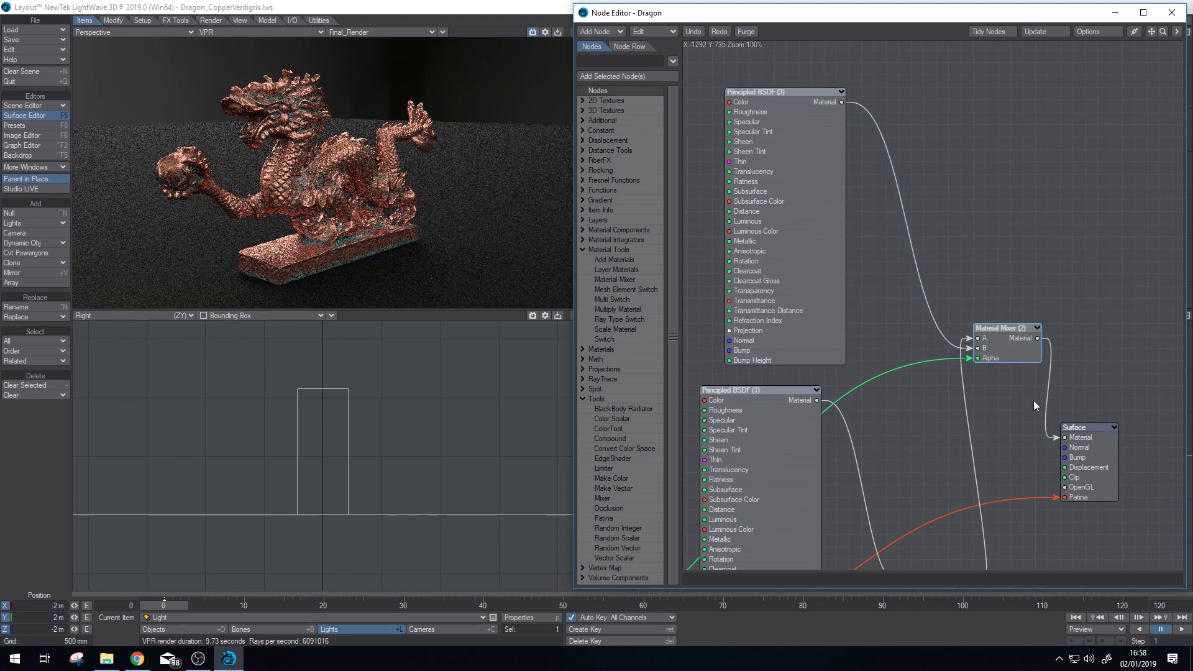
{"action": "left_click_drag", "start_coordinate": [1039, 381], "coordinate": [1115, 355], "text": "alt"}
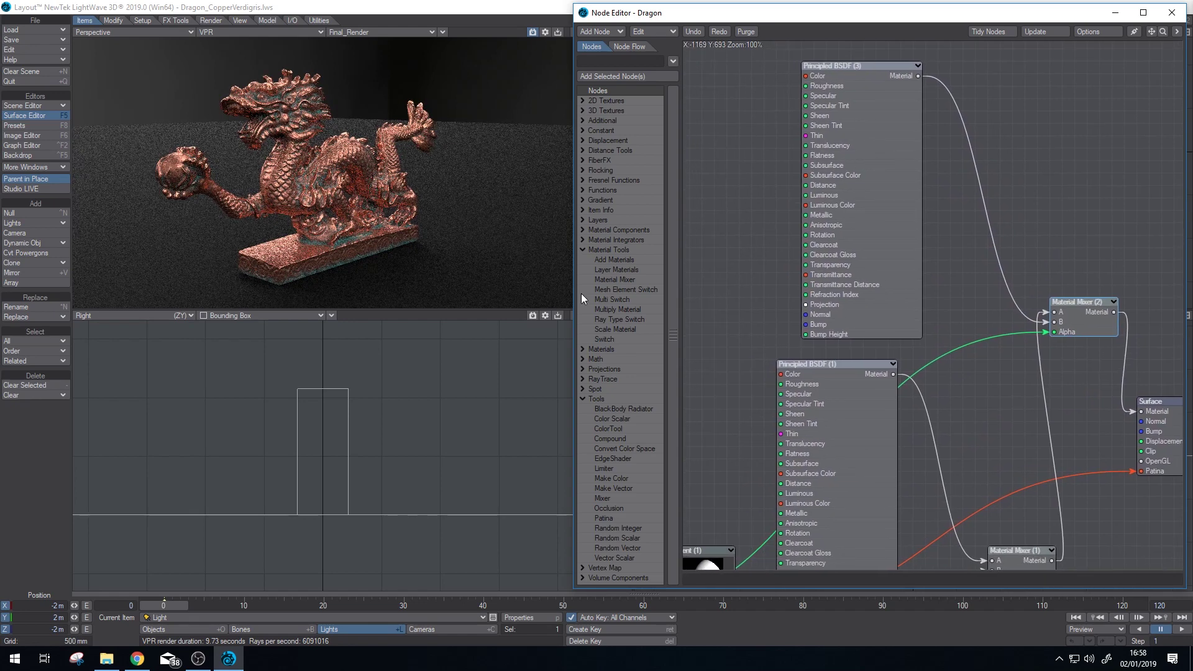
{"action": "left_click_drag", "start_coordinate": [323, 186], "coordinate": [352, 237], "text": "alt"}
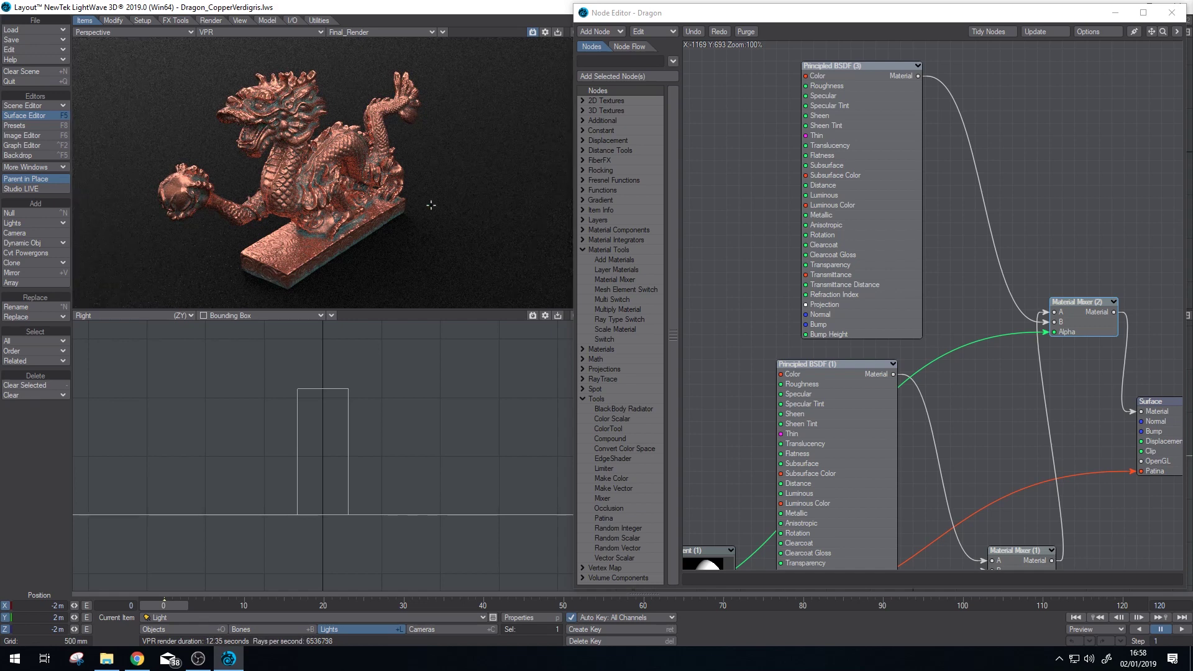
- Duplicate Gradient (1) and wire the copy between Patina's Wear output and Material Mixer (2)'s Alpha input
{"action": "left_click_drag", "start_coordinate": [964, 349], "coordinate": [1088, 147], "text": "alt"}
{"action": "left_click_drag", "start_coordinate": [717, 363], "coordinate": [864, 460]}
{"action": "key", "text": "ctrl+c"}
{"action": "key", "text": "ctrl+v"}
{"action": "left_click_drag", "start_coordinate": [851, 374], "coordinate": [892, 143]}
{"action": "left_click_drag", "start_coordinate": [874, 187], "coordinate": [1115, 269], "text": "alt"}
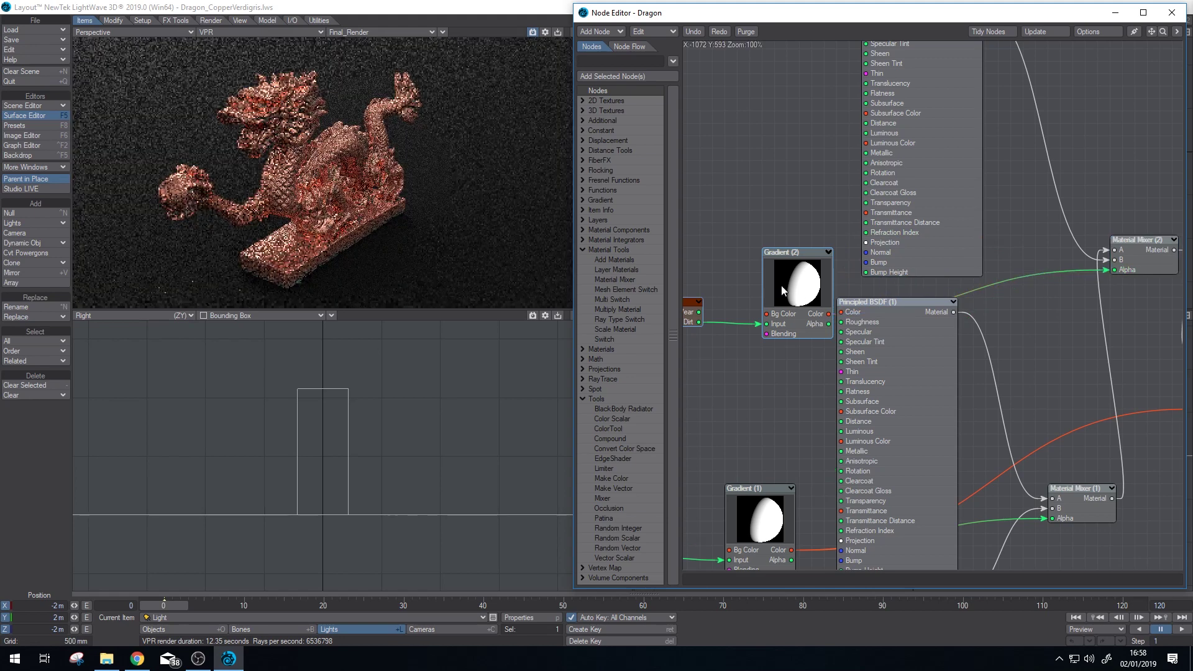
{"action": "left_click_drag", "start_coordinate": [754, 311], "coordinate": [817, 314], "text": "alt"}
{"action": "left_click_drag", "start_coordinate": [821, 255], "coordinate": [765, 276], "text": "alt"}
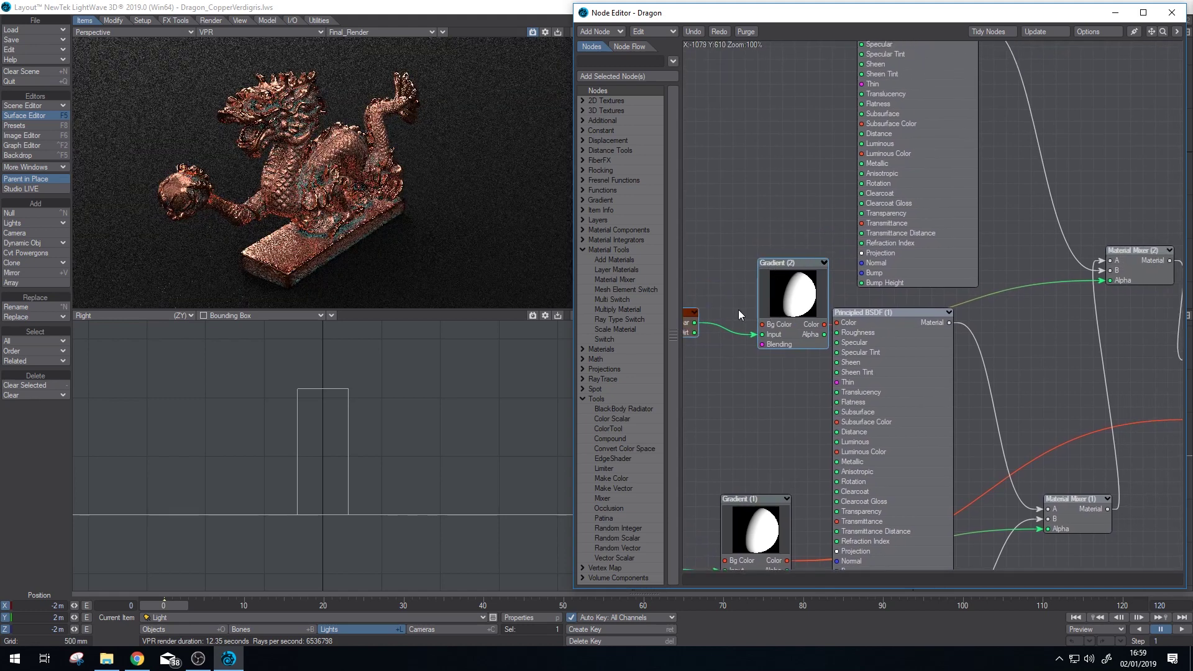
{"action": "left_click_drag", "start_coordinate": [371, 266], "coordinate": [338, 236], "text": "alt"}
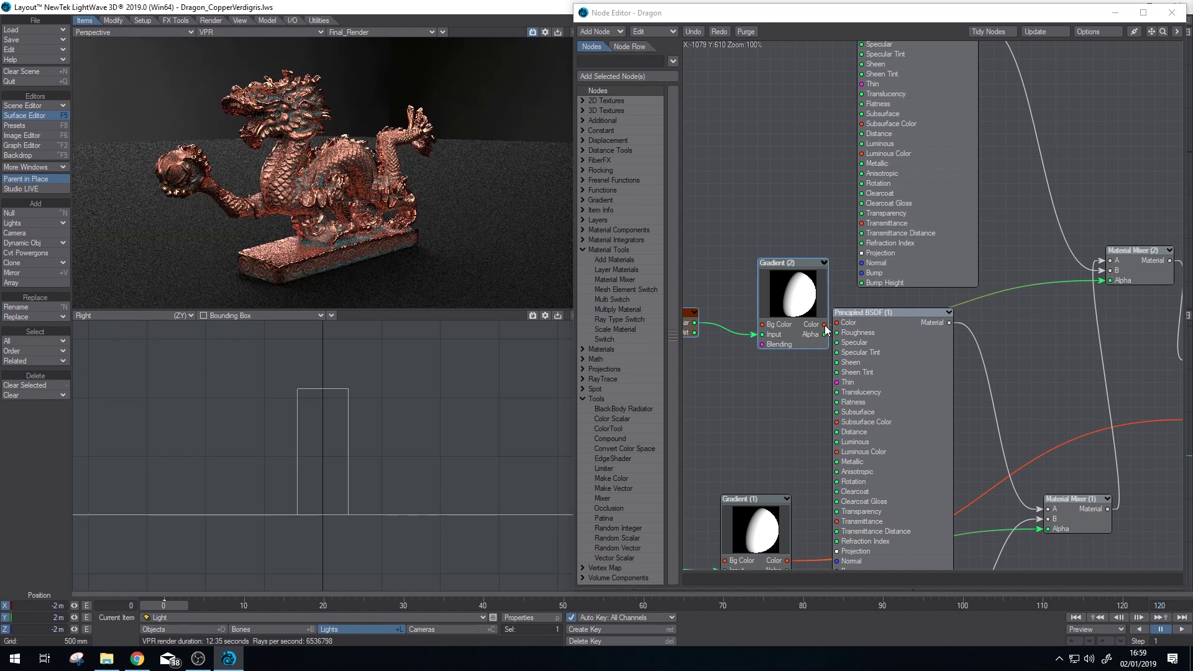
- Connect Gradient (2)'s Color output to the Surface's Patina input and show the Patina buffer in the VPR viewport
{"action": "left_click", "coordinate": [807, 300]}
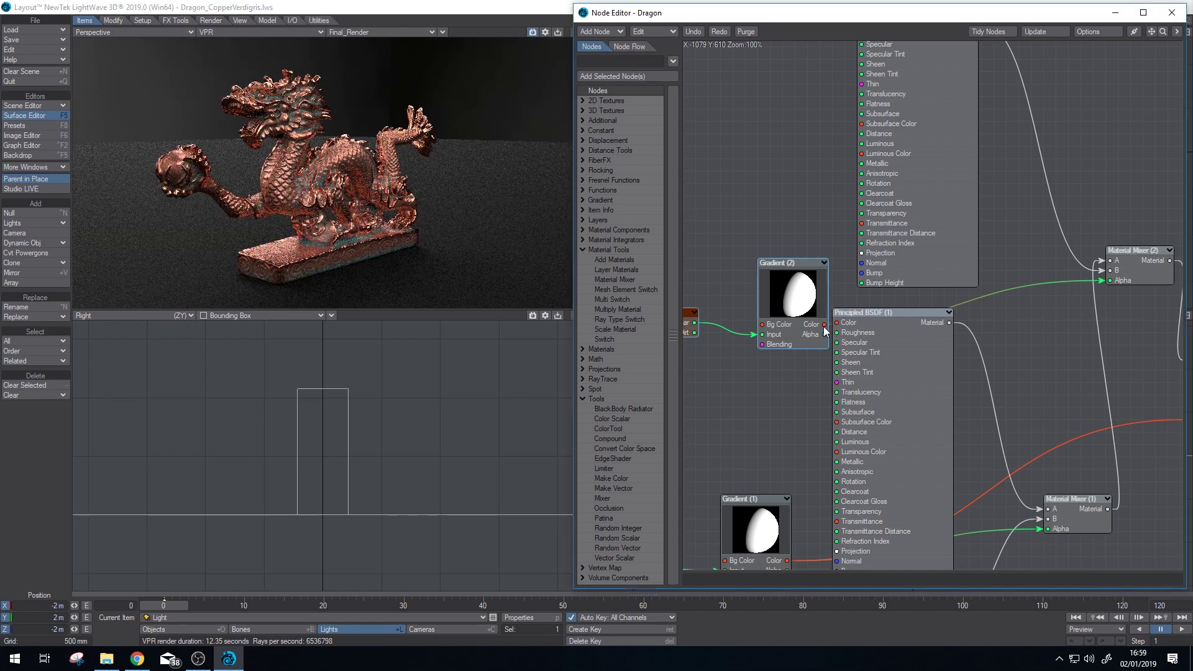
{"action": "left_click_drag", "start_coordinate": [907, 327], "coordinate": [829, 315], "text": "alt"}
{"action": "left_click_drag", "start_coordinate": [747, 313], "coordinate": [759, 311]}
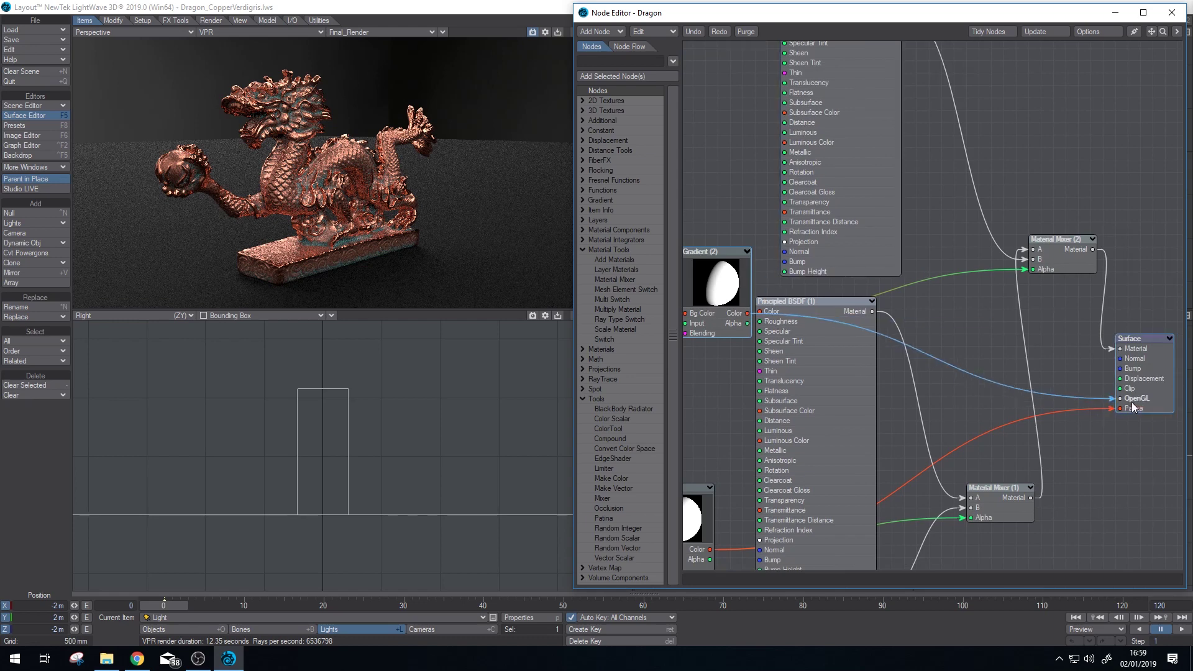
{"action": "left_click", "coordinate": [362, 31]}
{"action": "left_click", "coordinate": [341, 580]}
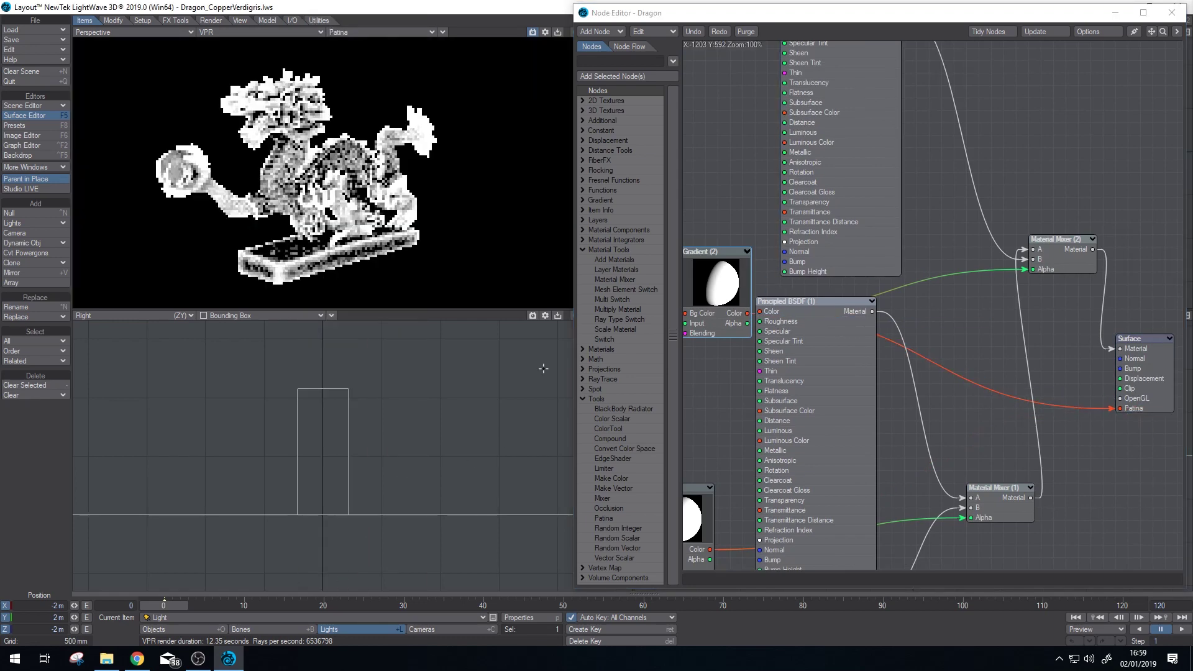
- Move Gradient (2)'s black key further along the ramp and its white key to about 0.57
{"action": "double_click", "coordinate": [706, 281]}
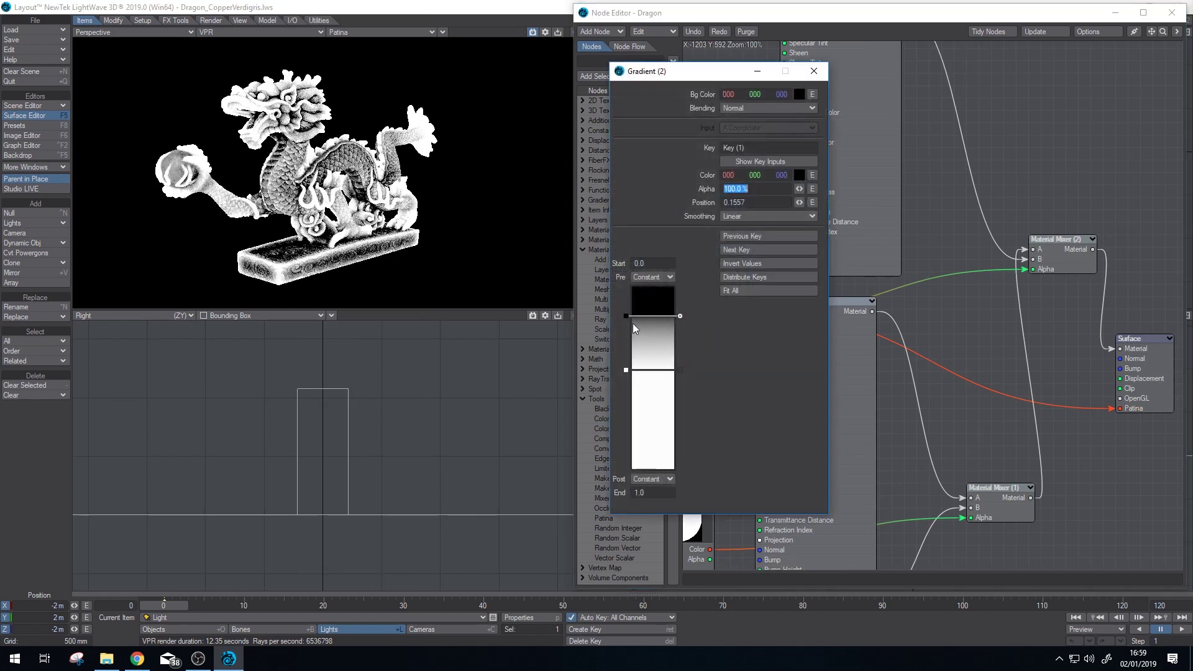
{"action": "left_click_drag", "start_coordinate": [625, 316], "coordinate": [631, 336]}
{"action": "left_click", "coordinate": [627, 371]}
{"action": "left_click_drag", "start_coordinate": [628, 380], "coordinate": [627, 390]}
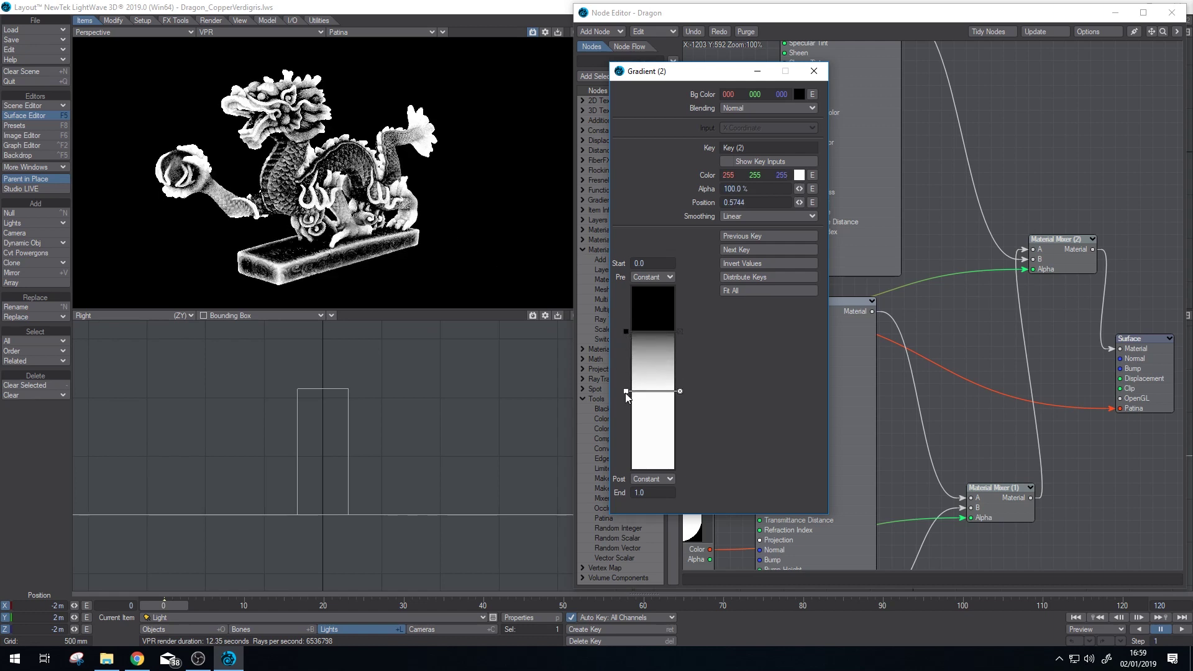
- Tighten Gradient (2)'s transition by moving its white key closer to the black key and placing the black key at about 0.26
{"action": "left_click_drag", "start_coordinate": [625, 393], "coordinate": [626, 371]}
{"action": "mouse_move", "coordinate": [626, 331]}
{"action": "left_mouse_down"}
{"action": "mouse_move", "coordinate": [626, 312]}
{"action": "mouse_move", "coordinate": [626, 338]}
{"action": "mouse_move", "coordinate": [626, 326]}
{"action": "left_mouse_up"}
{"action": "left_click_drag", "start_coordinate": [625, 371], "coordinate": [625, 334]}
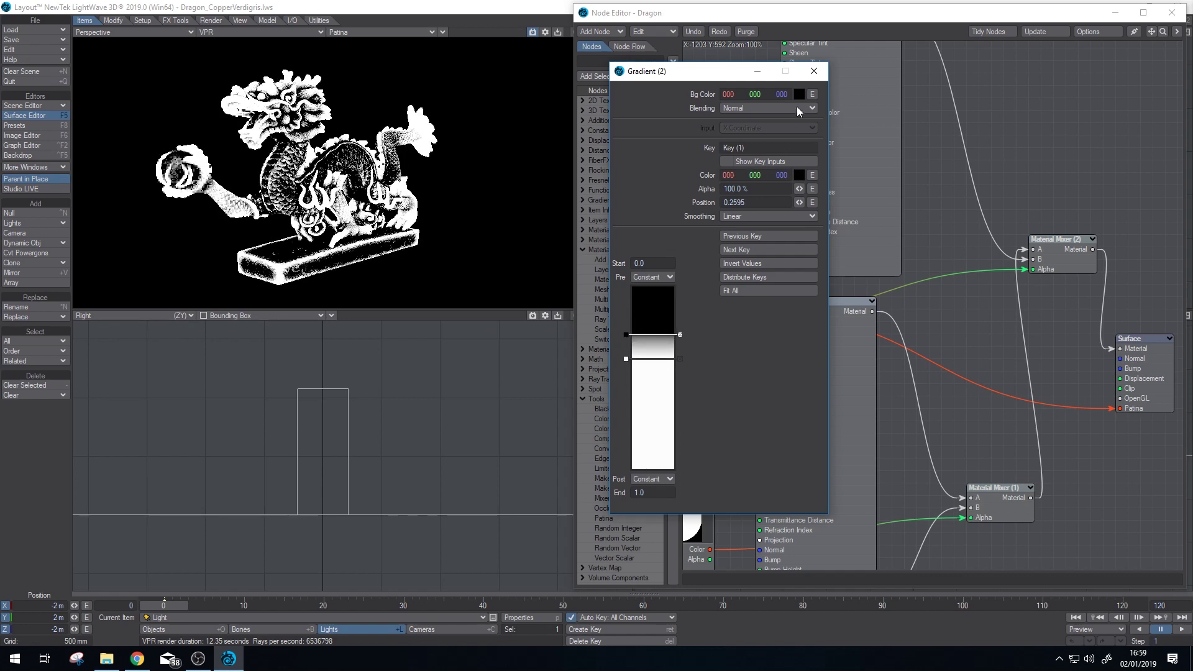
- Close the Gradient (2) settings and show the Final_Render buffer in the VPR viewport
{"action": "left_click", "coordinate": [813, 71]}
{"action": "left_click", "coordinate": [364, 31]}
{"action": "left_click", "coordinate": [348, 13]}
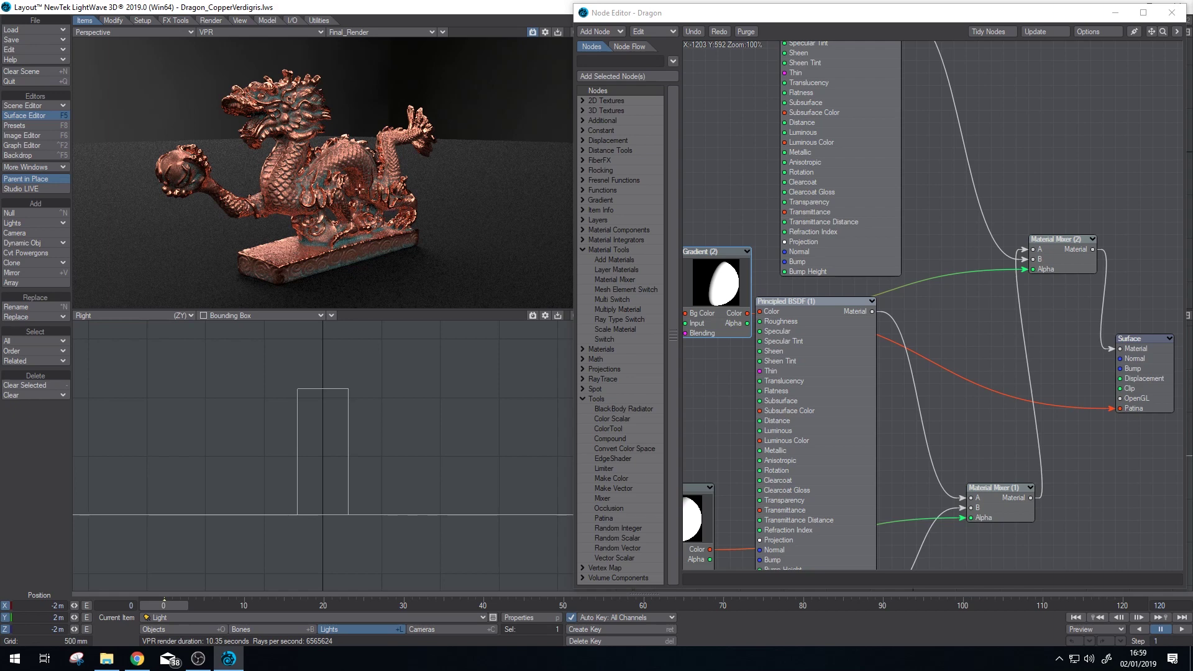
- Set the VPR renderer's Reflection Samples to 32 in the render properties and close them
{"action": "key", "text": "ctrl+p"}
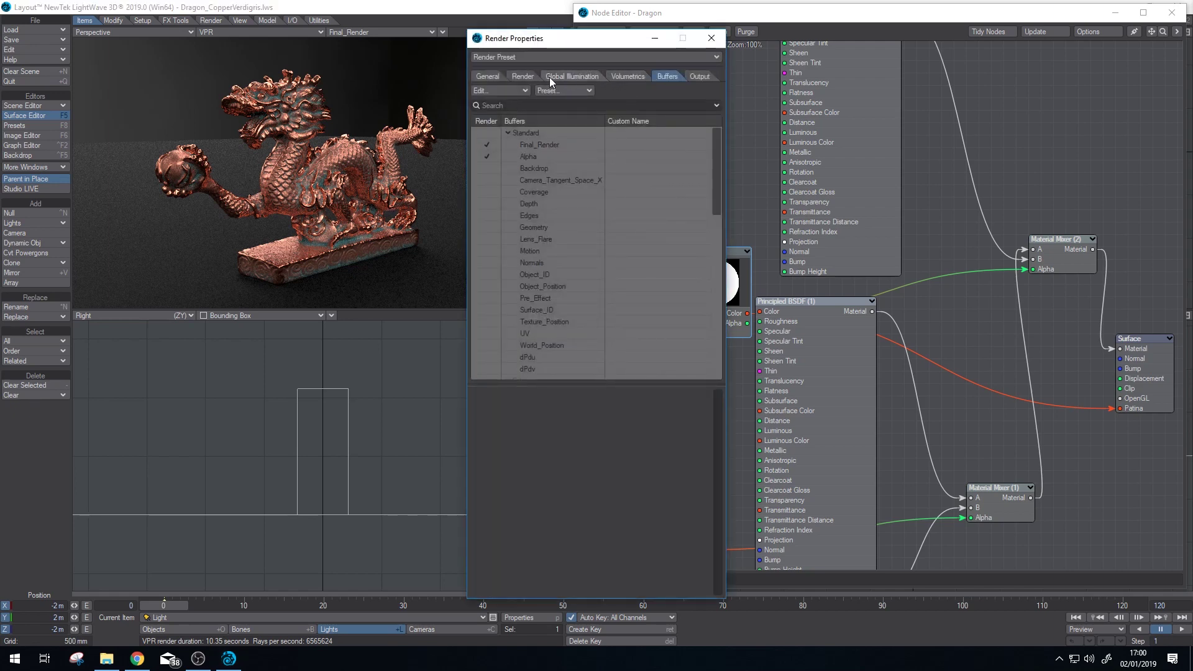
{"action": "left_click", "coordinate": [523, 76]}
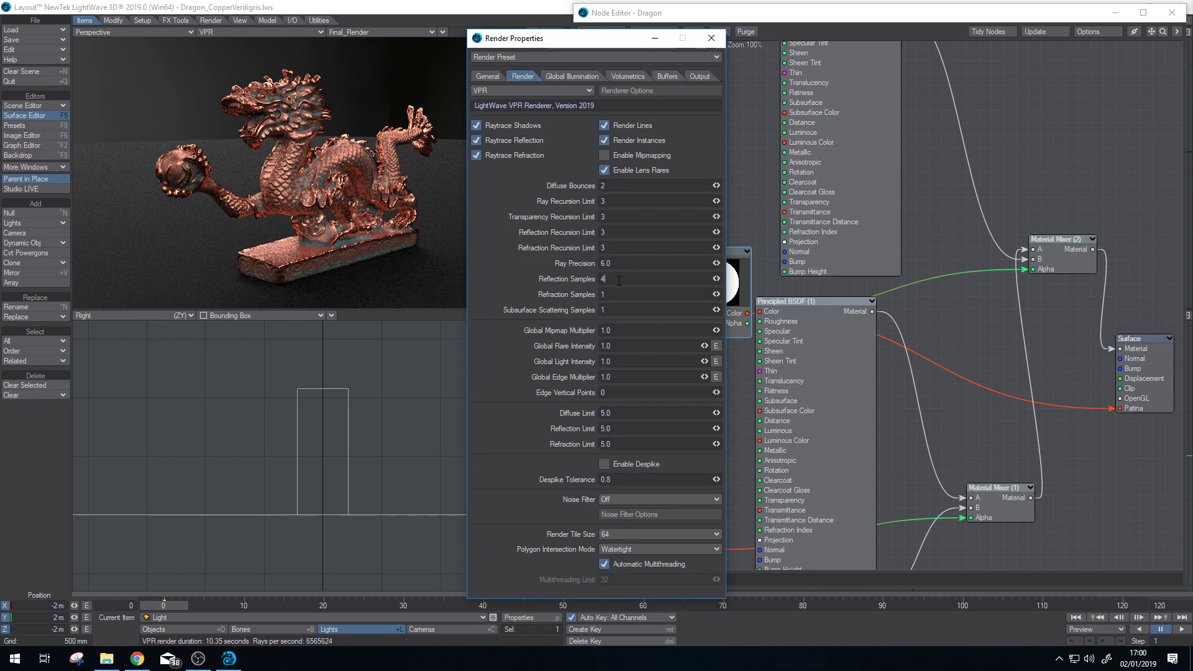
{"action": "key", "text": "BackSpace"}
{"action": "type", "text": "32"}
{"action": "key", "text": "Tab"}
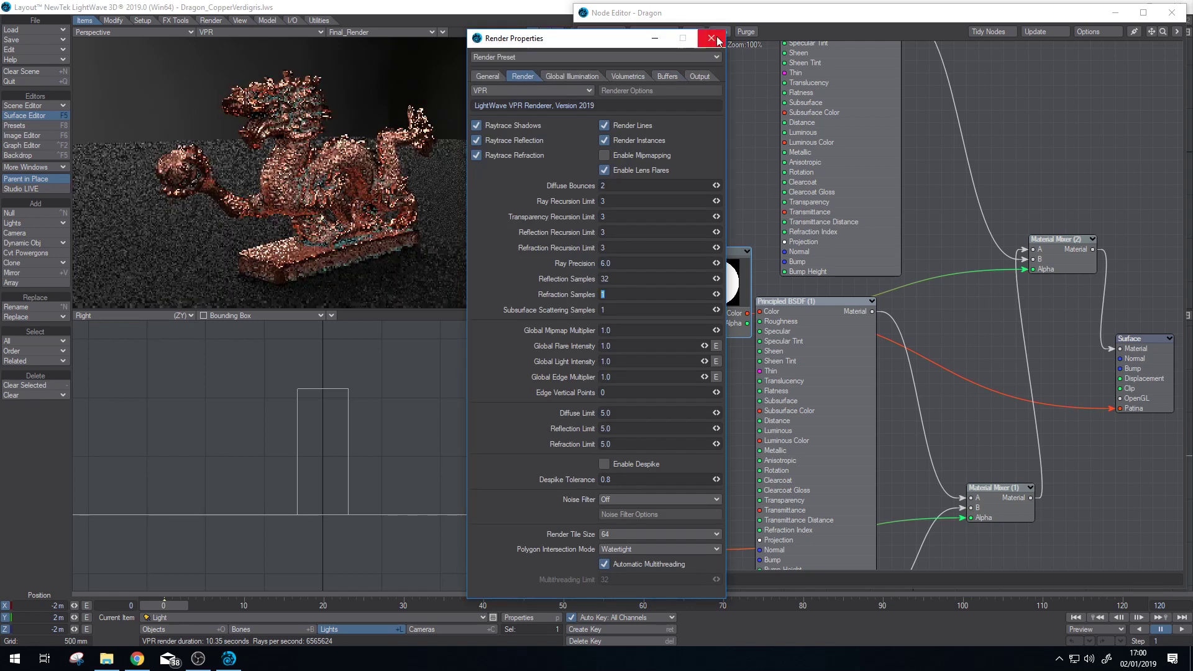
{"action": "left_click", "coordinate": [713, 39]}
- Set the environment light's Samples to 32 in its light properties and close them
{"action": "key", "text": "p"}
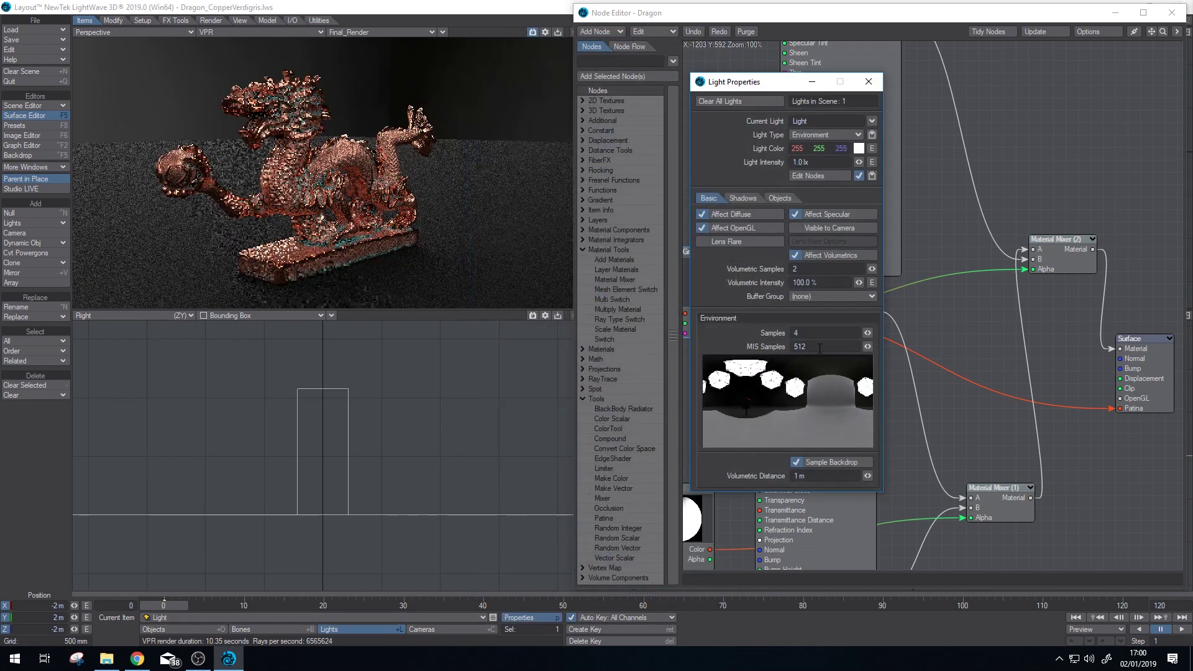
{"action": "left_click", "coordinate": [822, 333]}
{"action": "key", "text": "BackSpace"}
{"action": "type", "text": "32"}
{"action": "key", "text": "Tab"}
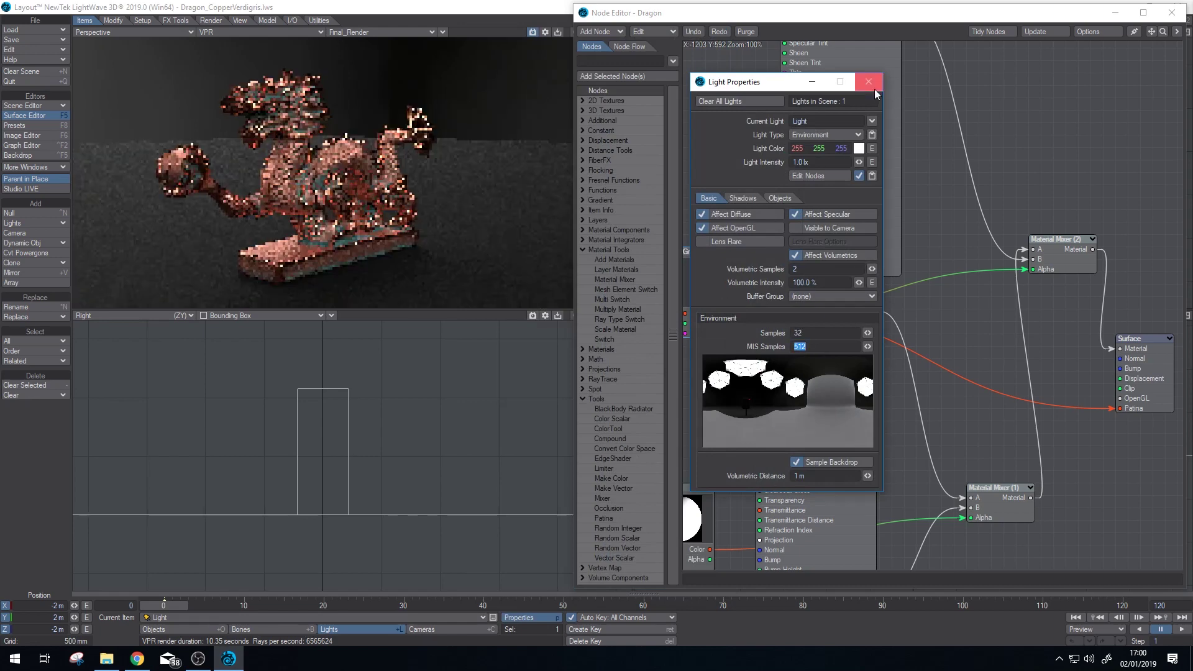
{"action": "left_click", "coordinate": [872, 88]}
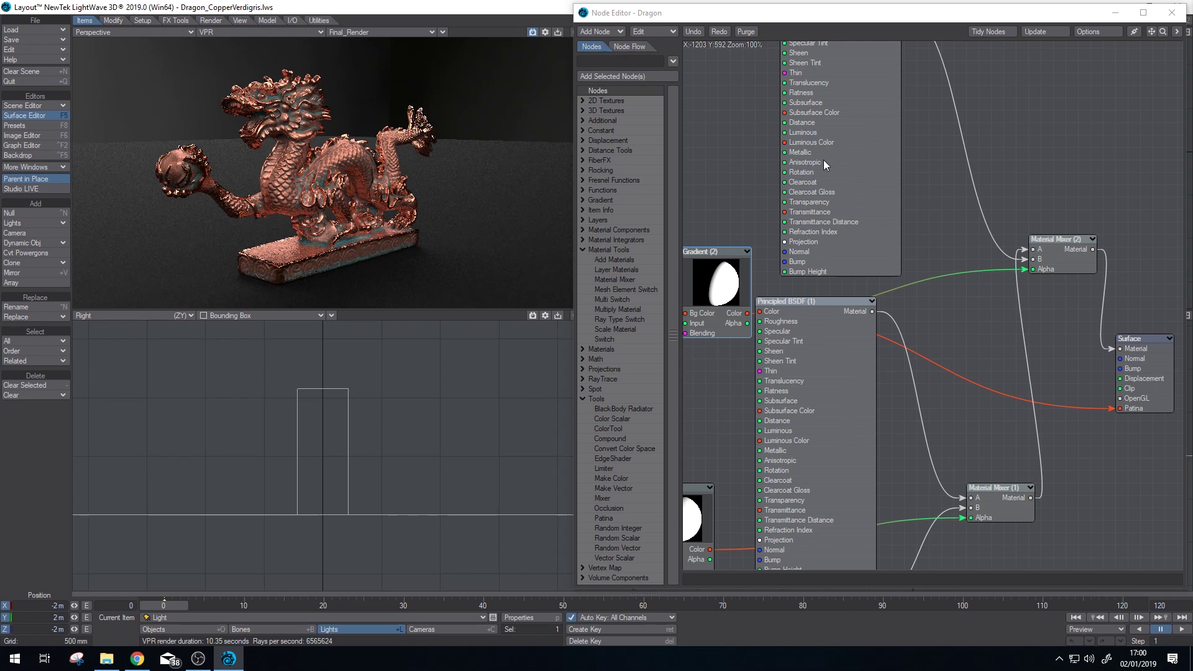
{"action": "mouse_move", "coordinate": [197, 664]}
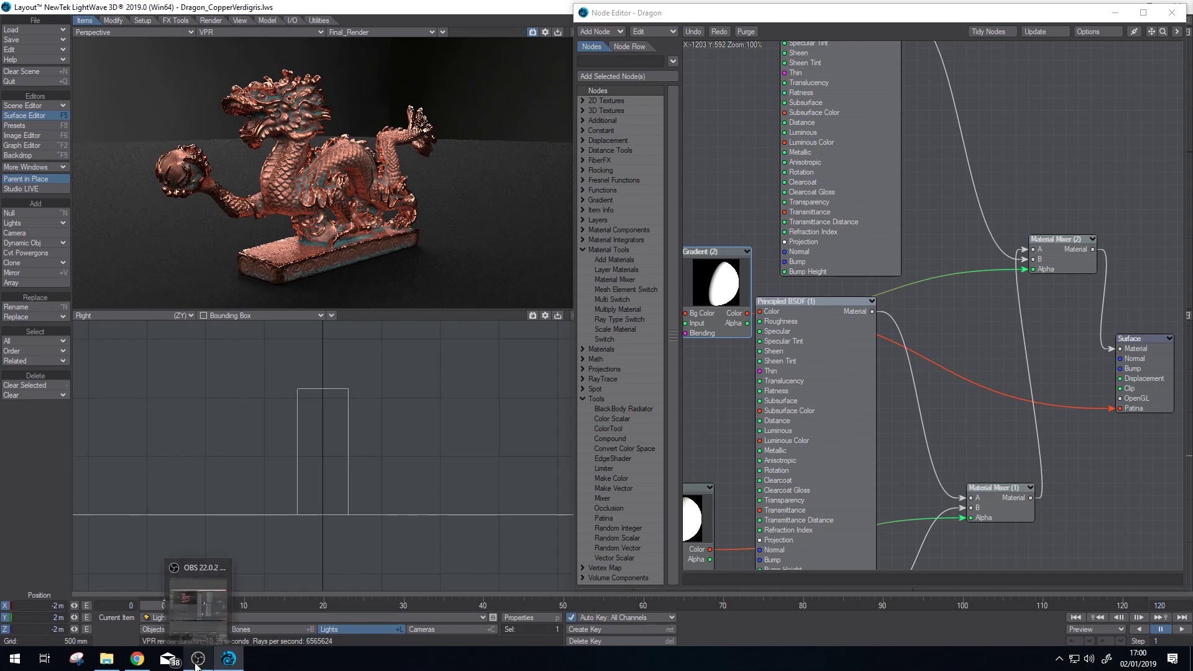